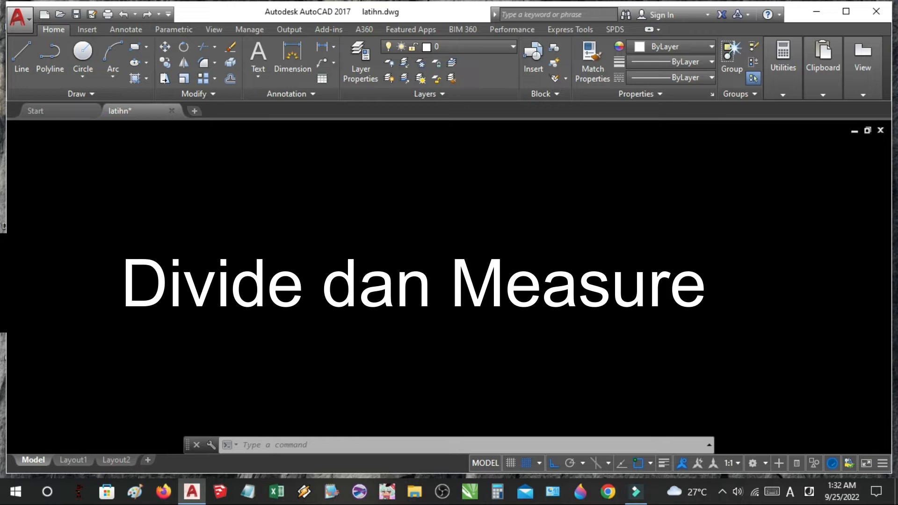
{"action": "left_click", "coordinate": [96, 97]}
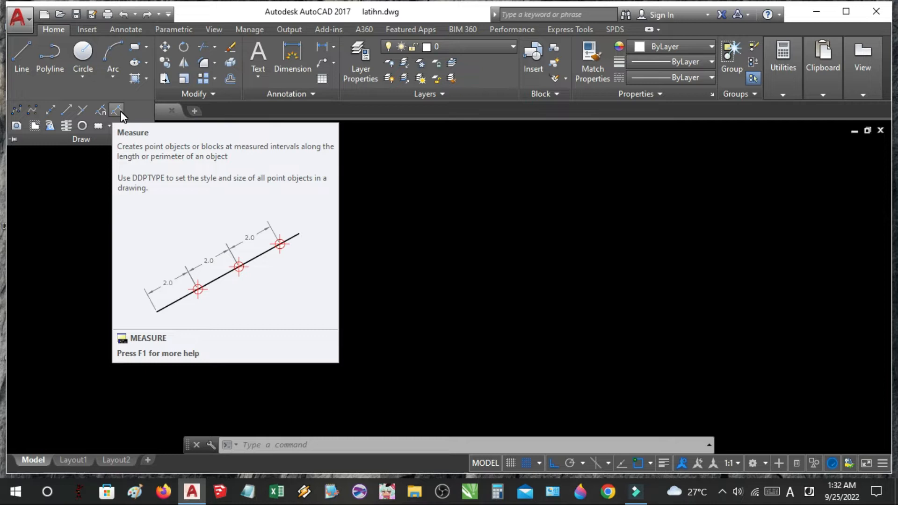
{"action": "key", "text": "Escape"}
{"action": "key", "text": "Escape"}
{"action": "key", "text": "Escape"}
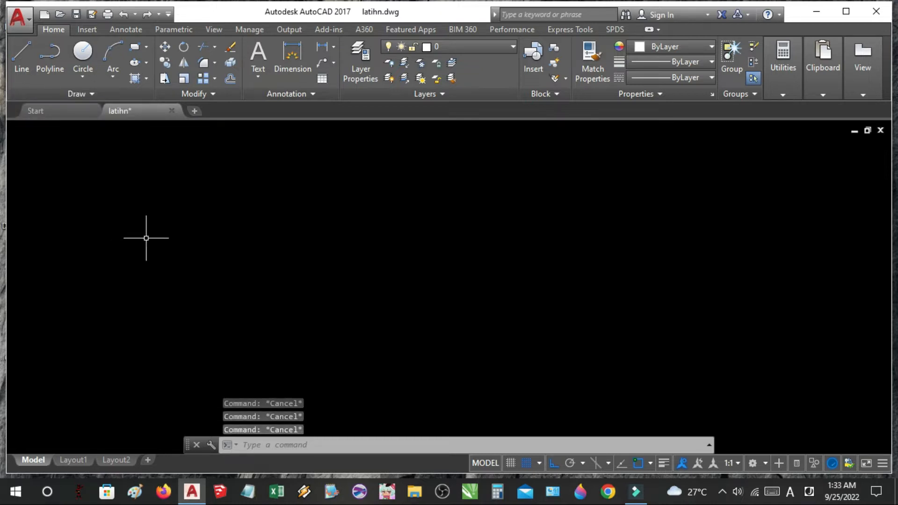
Draw a horizontal line 100 units long in the empty drawing.
{"action": "left_click", "coordinate": [19, 77]}
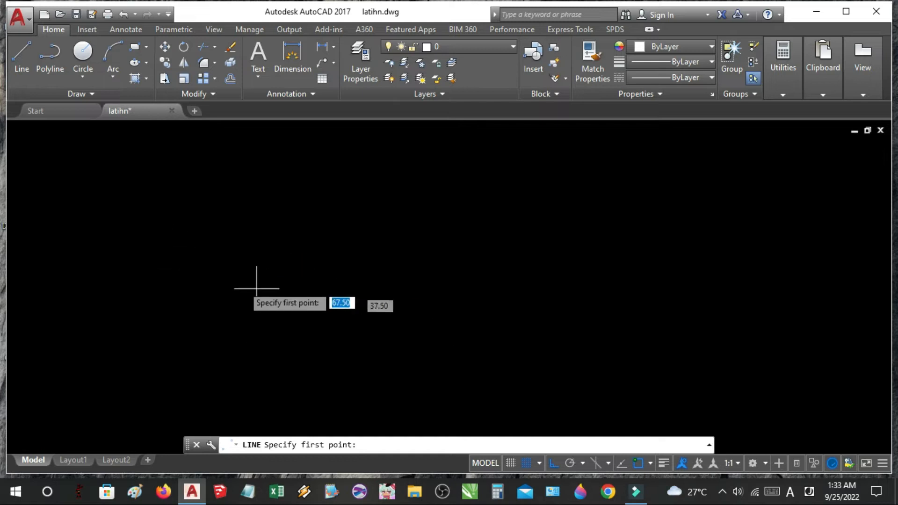
{"action": "left_click", "coordinate": [174, 259]}
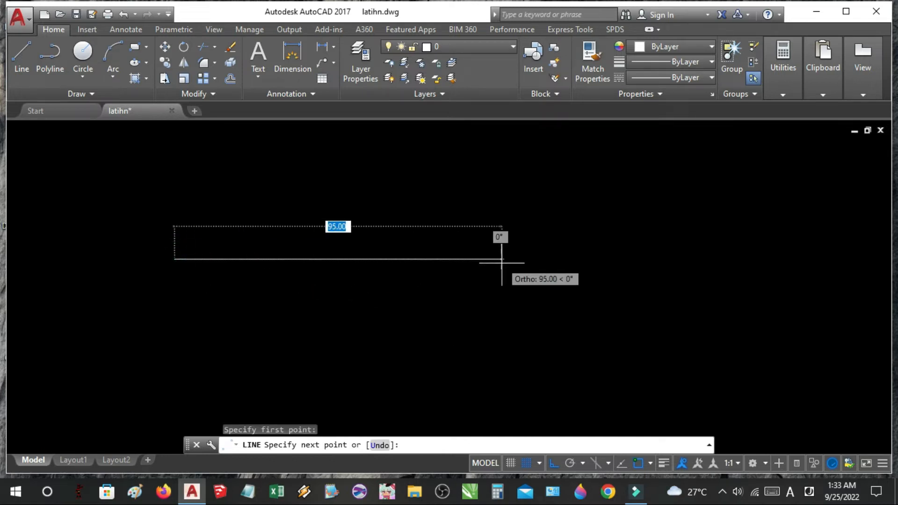
{"action": "type", "text": "100"}
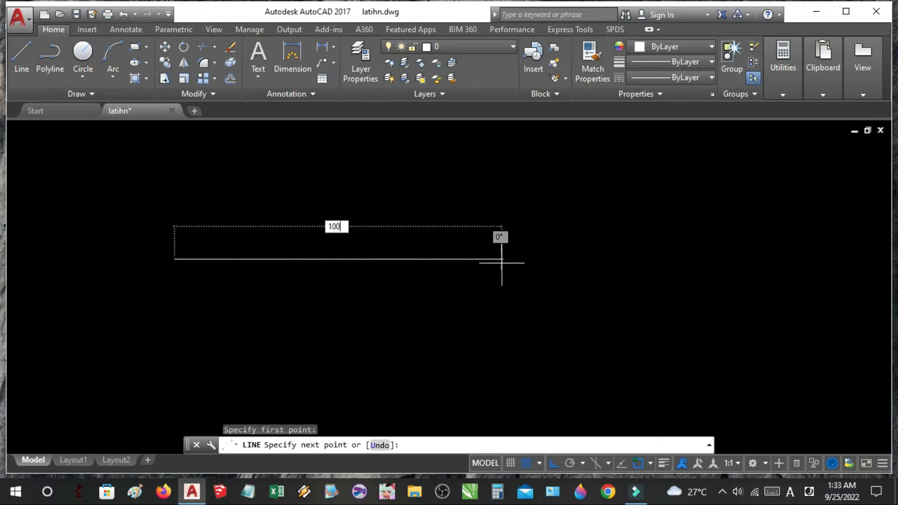
{"action": "key", "text": "Return"}
{"action": "key", "text": "Escape"}
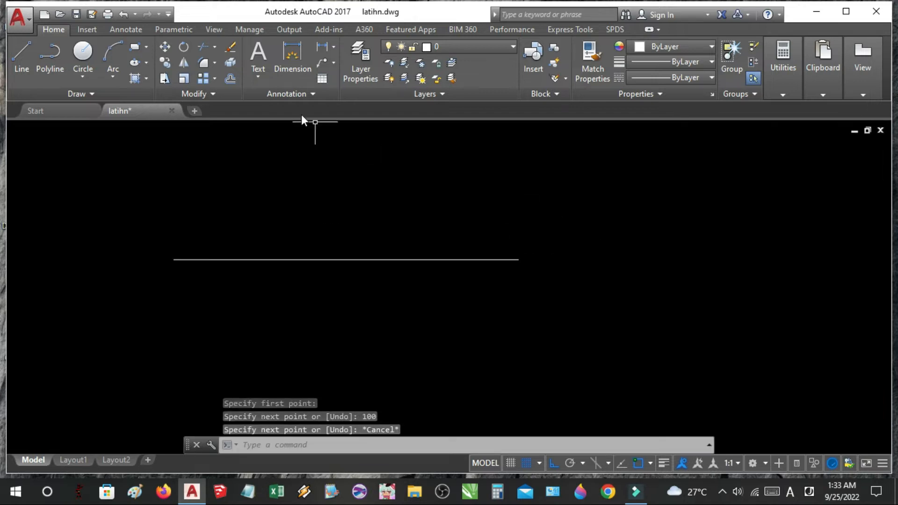
Check the line's full length with a dimension placed above it, and delete that dimension again.
{"action": "left_click", "coordinate": [295, 54]}
{"action": "left_click", "coordinate": [174, 259]}
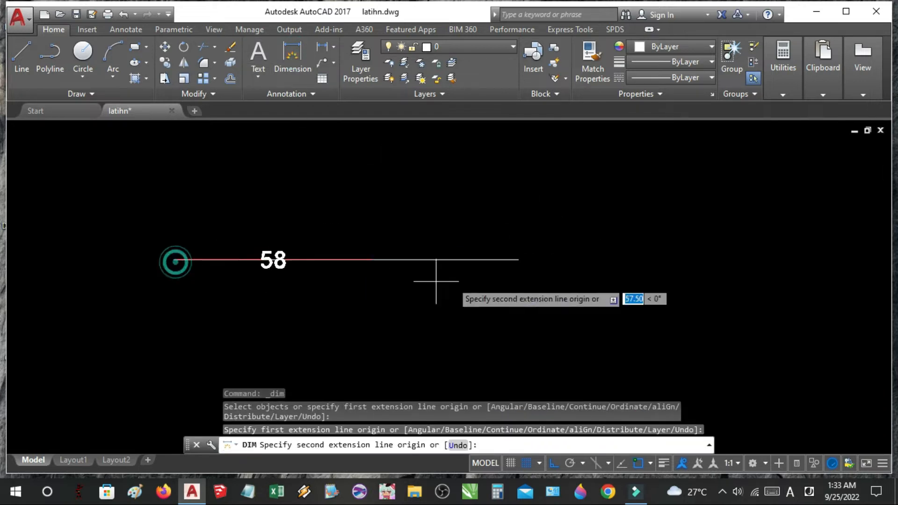
{"action": "left_click", "coordinate": [518, 258]}
{"action": "left_click", "coordinate": [517, 205]}
{"action": "key", "text": "Escape"}
{"action": "key", "text": "Escape"}
{"action": "left_click", "coordinate": [351, 205]}
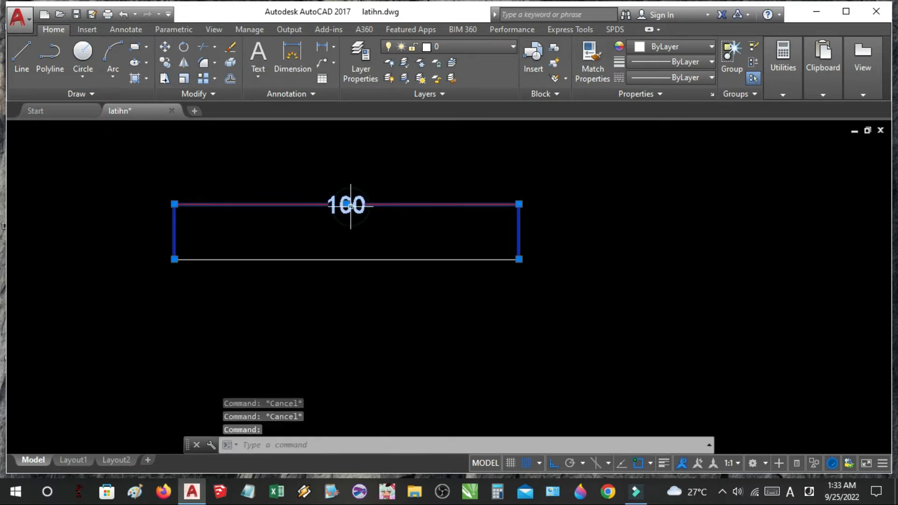
{"action": "key", "text": "Delete"}
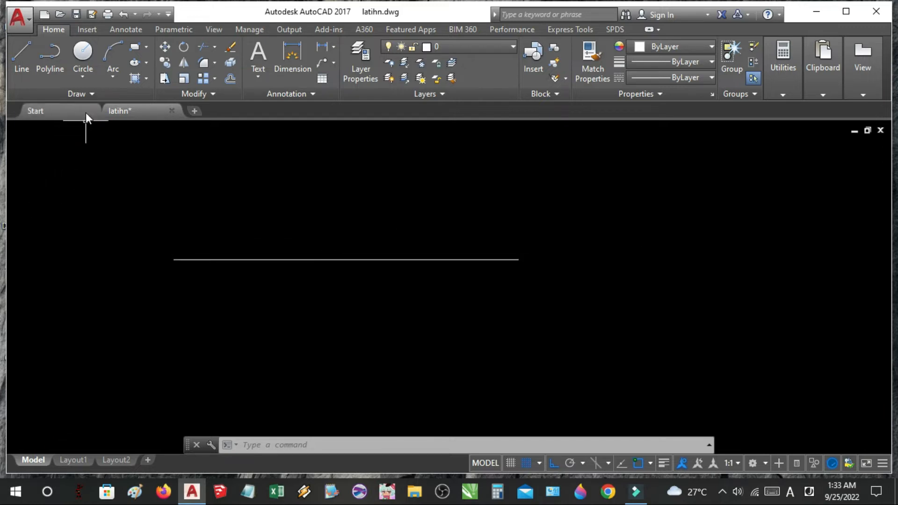
Divide the horizontal line into 5 equal segments with the Divide command.
{"action": "left_click", "coordinate": [91, 96]}
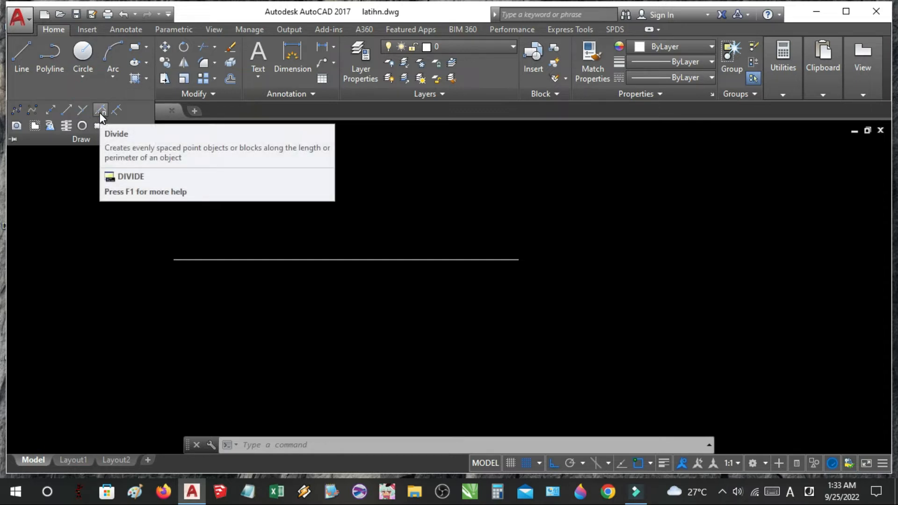
{"action": "left_click", "coordinate": [100, 111]}
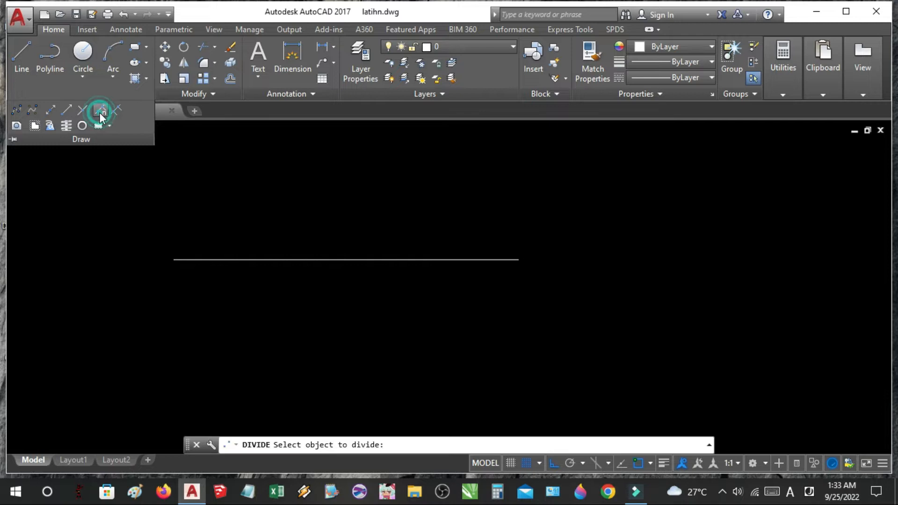
{"action": "left_click", "coordinate": [255, 260]}
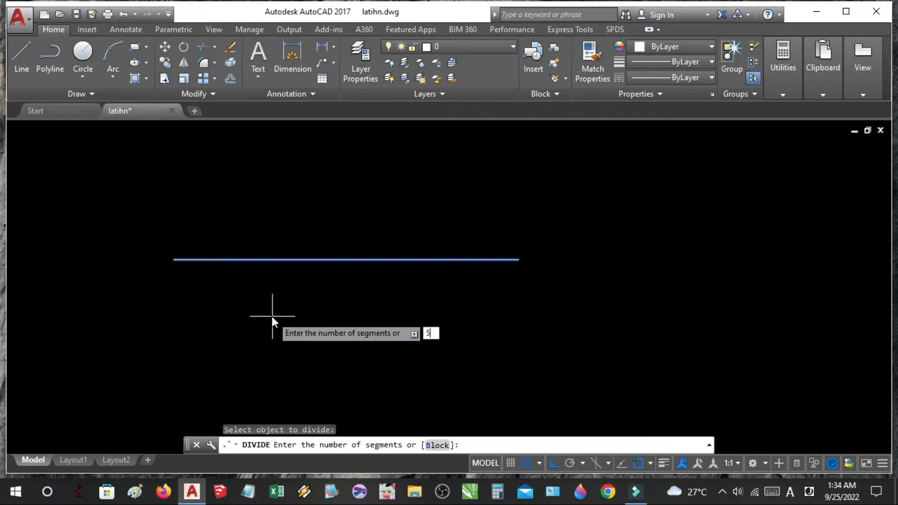
{"action": "key", "text": "Return"}
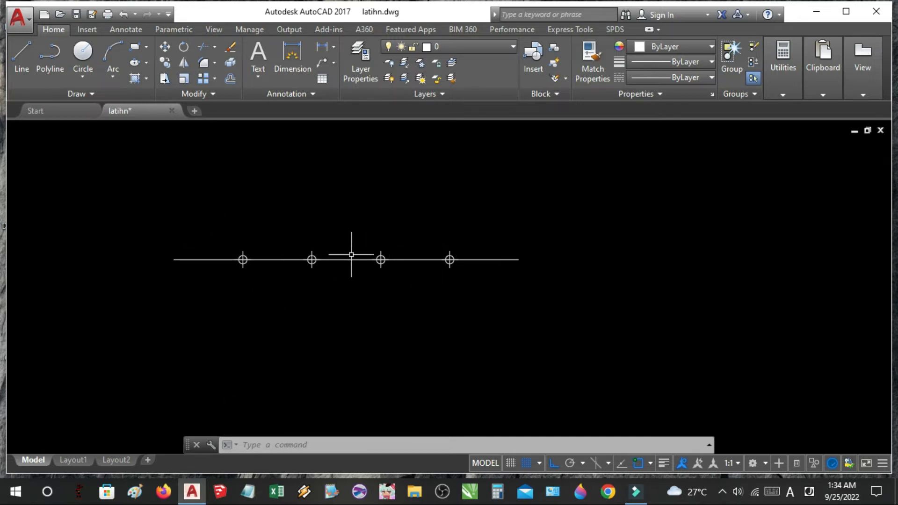
{"action": "scroll", "coordinate": [239, 265], "scroll_direction": "up", "scroll_amount": 6}
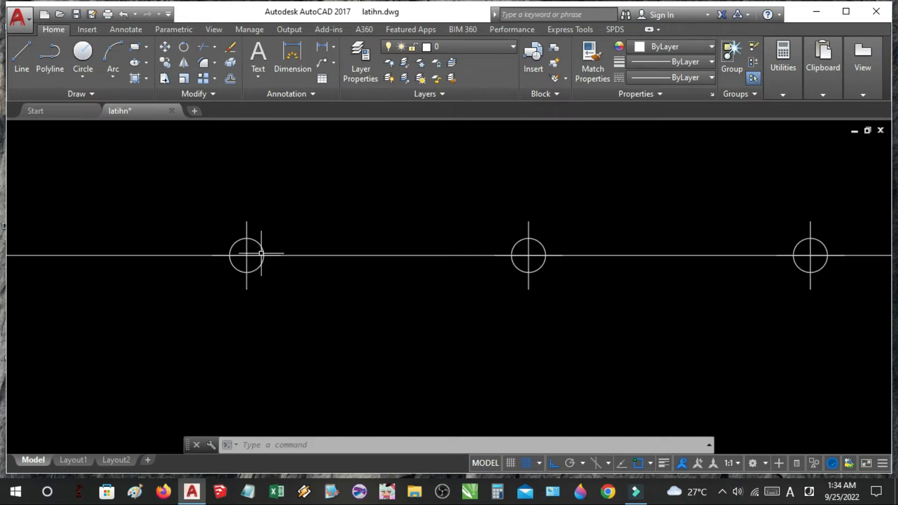
{"action": "scroll", "coordinate": [261, 253], "scroll_direction": "down", "scroll_amount": 4}
{"action": "key", "text": "Escape"}
{"action": "key", "text": "Escape"}
{"action": "key", "text": "Escape"}
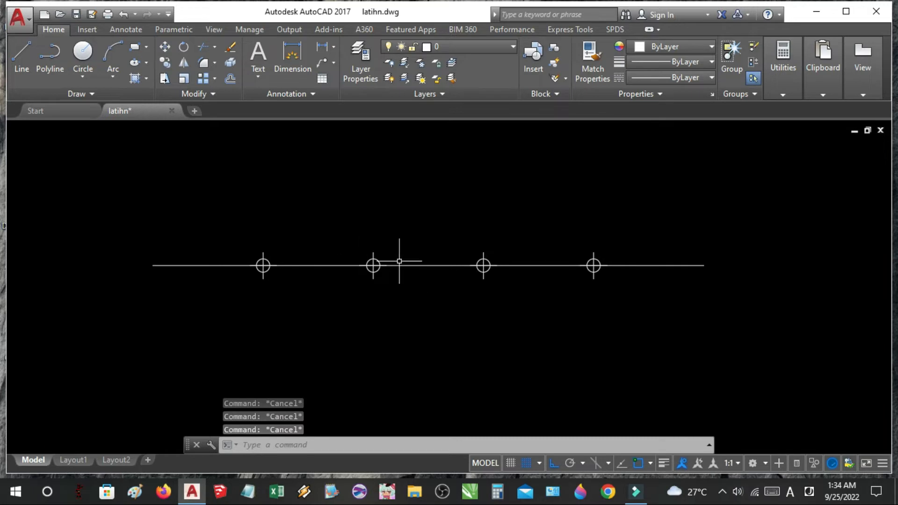
Run PTYPE and accept the circle-with-cross point style at a point size of 5% relative to the screen.
{"action": "left_click", "coordinate": [257, 446]}
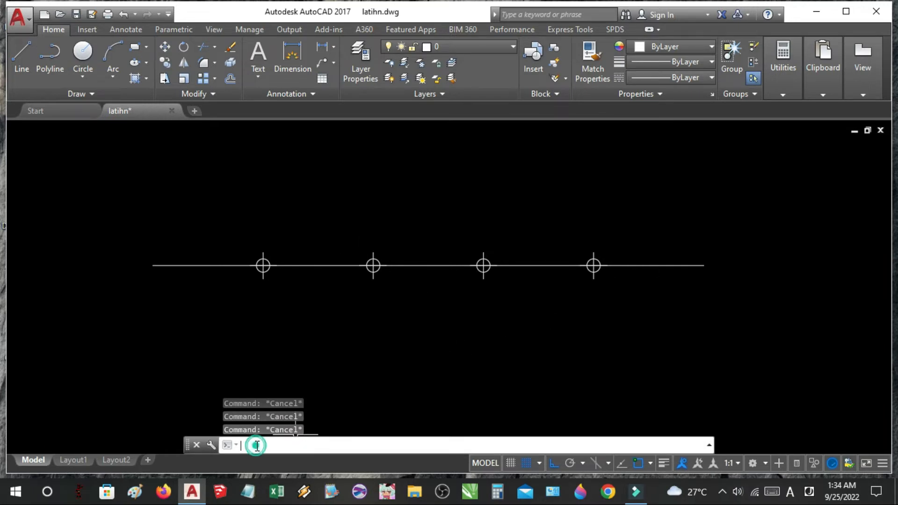
{"action": "type", "text": "Pty"}
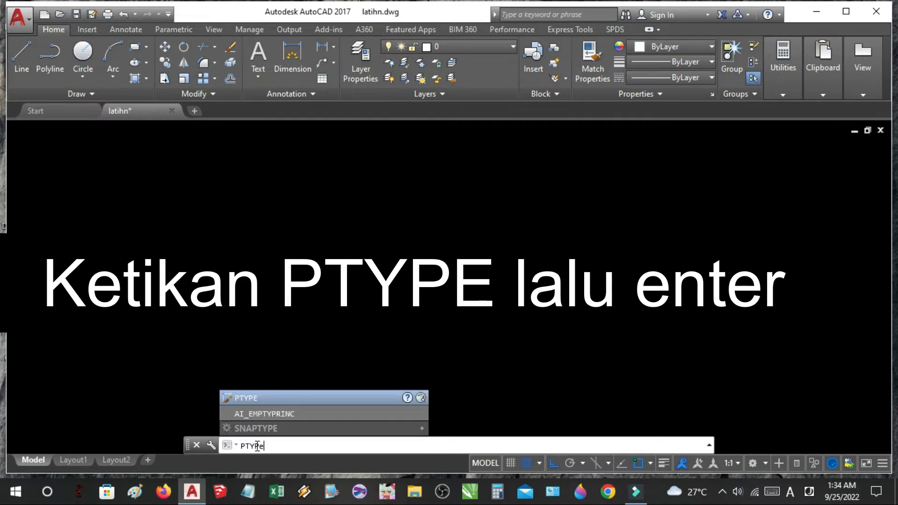
{"action": "type", "text": "Pe"}
{"action": "key", "text": "Return"}
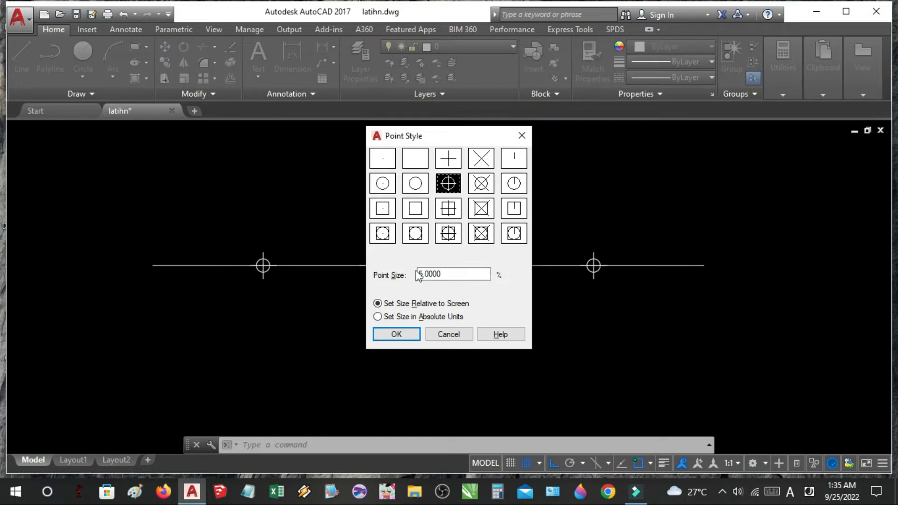
{"action": "left_click", "coordinate": [396, 334]}
{"action": "key", "text": "Escape"}
{"action": "key", "text": "Escape"}
{"action": "key", "text": "Escape"}
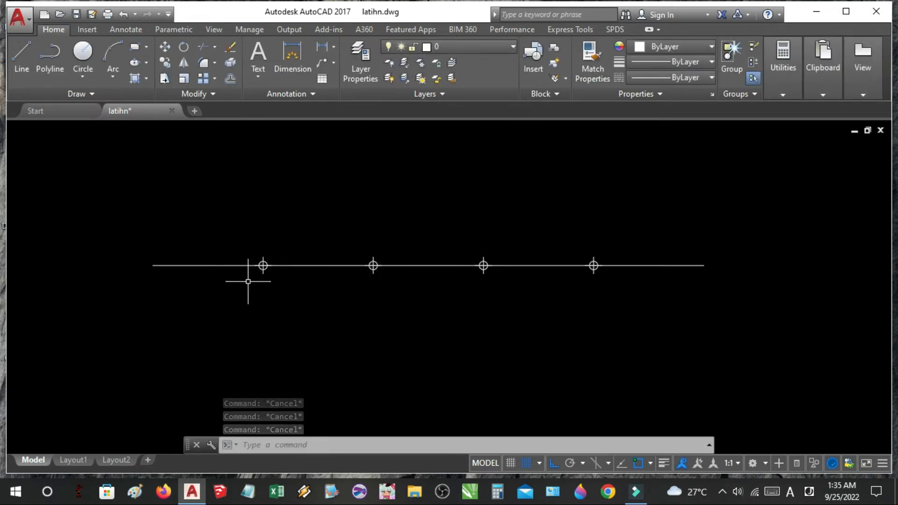
Dimension the first three segments of the divided line from its left end, placing each dimension above the line.
{"action": "left_click", "coordinate": [288, 57]}
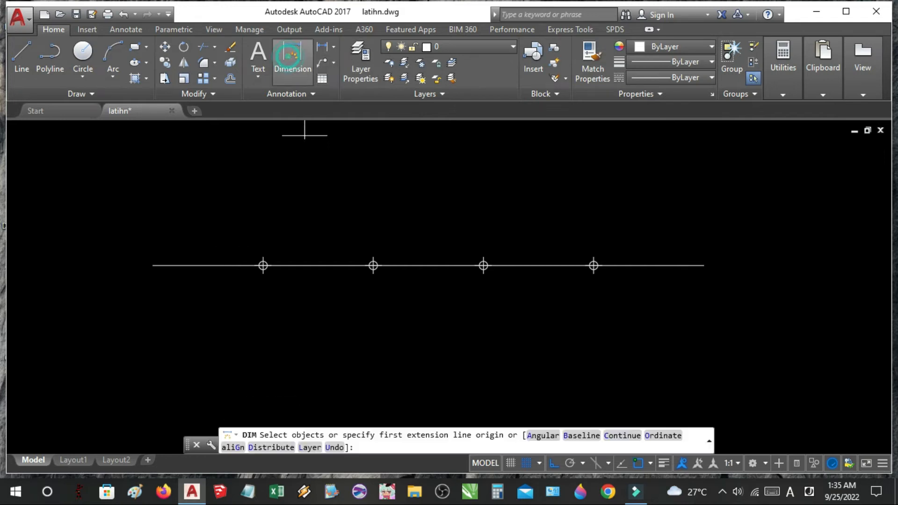
{"action": "left_click", "coordinate": [153, 265]}
{"action": "left_click", "coordinate": [262, 266]}
{"action": "left_click", "coordinate": [261, 224]}
{"action": "left_click", "coordinate": [263, 265]}
{"action": "left_click", "coordinate": [373, 265]}
{"action": "left_click", "coordinate": [373, 227]}
{"action": "left_click", "coordinate": [373, 266]}
{"action": "left_click", "coordinate": [483, 266]}
{"action": "left_click", "coordinate": [484, 224]}
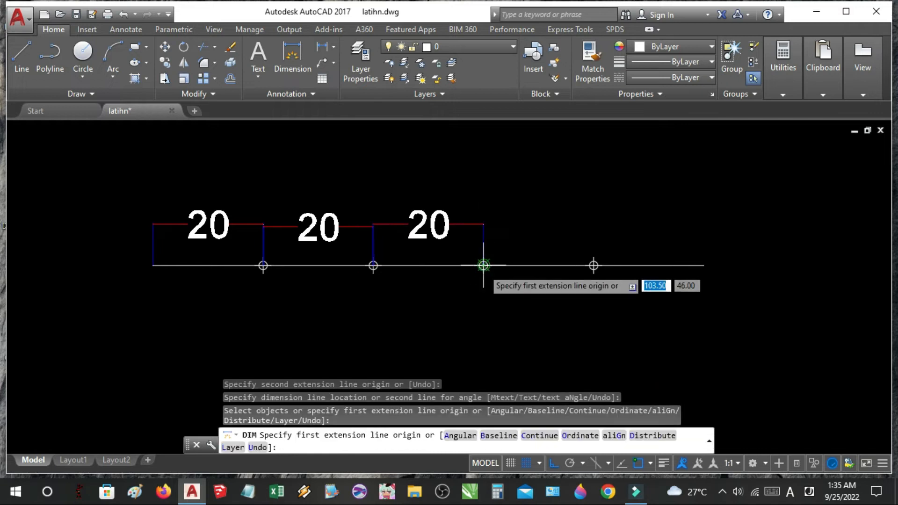
Dimension the remaining two segments up to the right end of the divided line, placing the dimensions above it.
{"action": "left_click", "coordinate": [483, 265]}
{"action": "left_click", "coordinate": [593, 265]}
{"action": "left_click", "coordinate": [592, 227]}
{"action": "left_click", "coordinate": [593, 265]}
{"action": "left_click", "coordinate": [704, 265]}
{"action": "left_click", "coordinate": [704, 230]}
{"action": "key", "text": "Escape"}
{"action": "key", "text": "Escape"}
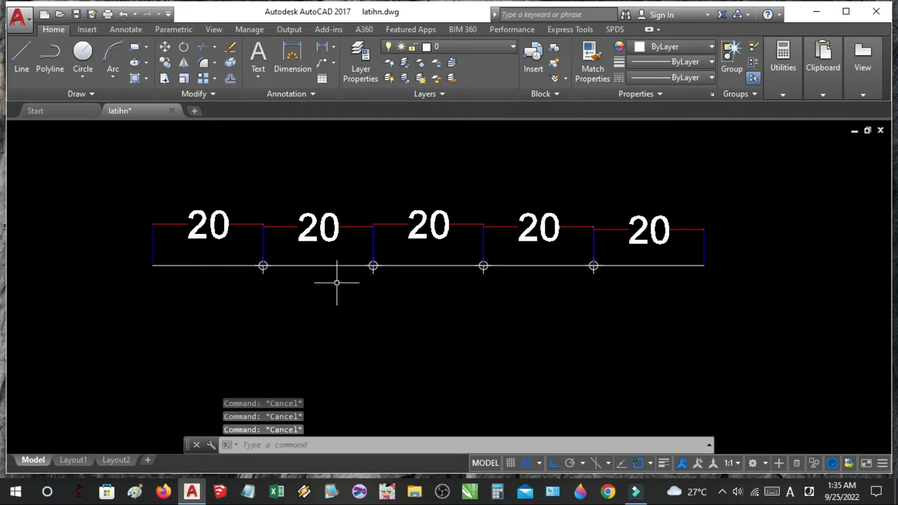
Draw a large three-point arc opening to the upper right, beside the right end of the dimensioned line.
{"action": "left_click", "coordinate": [108, 63]}
{"action": "scroll", "coordinate": [157, 259], "scroll_direction": "down", "scroll_amount": 2}
{"action": "scroll", "coordinate": [156, 254], "scroll_direction": "down", "scroll_amount": 2}
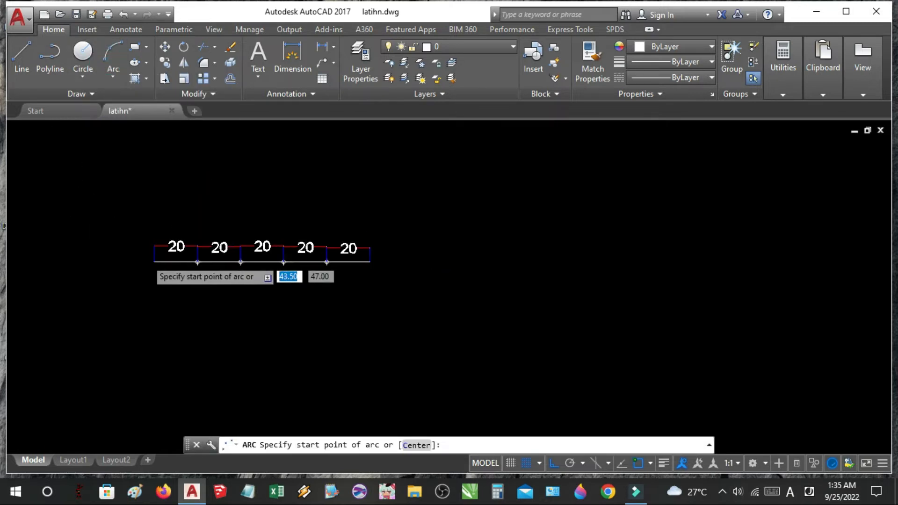
{"action": "left_click", "coordinate": [443, 172]}
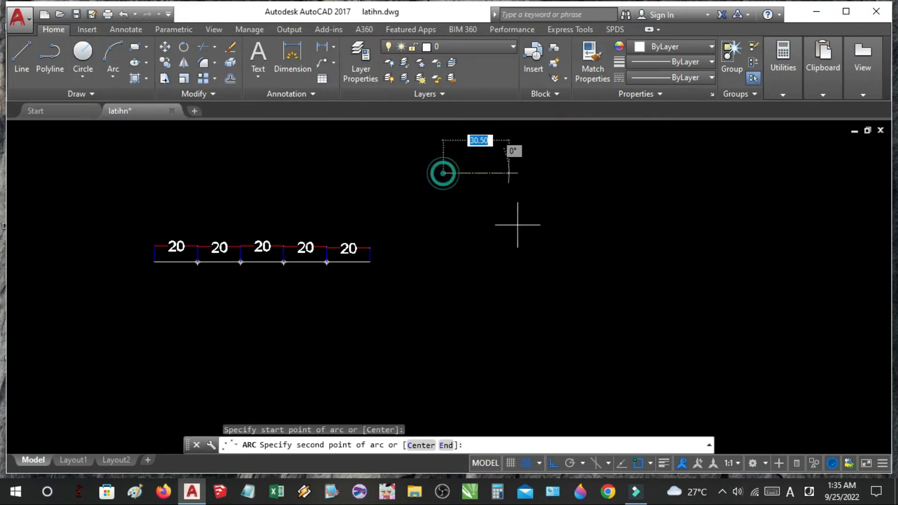
{"action": "left_click", "coordinate": [538, 340]}
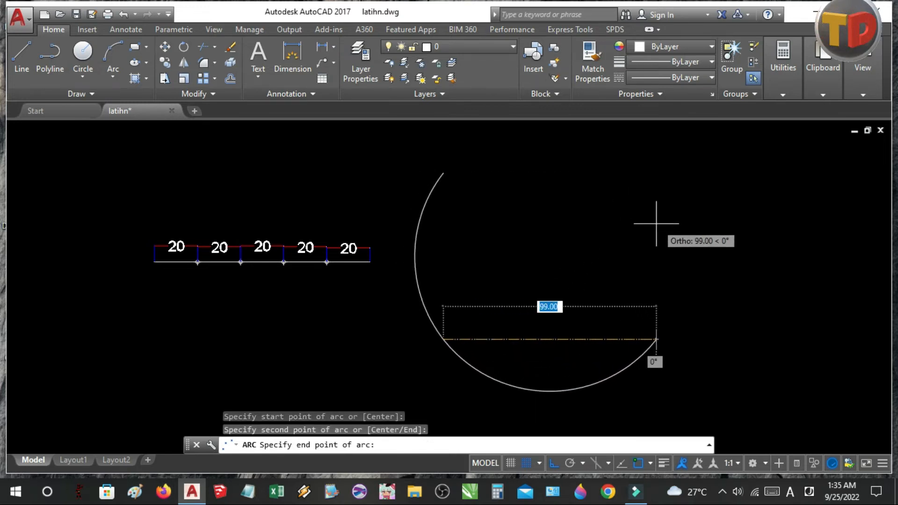
{"action": "left_click", "coordinate": [575, 236]}
{"action": "key", "text": "Escape"}
{"action": "key", "text": "Escape"}
{"action": "key", "text": "Escape"}
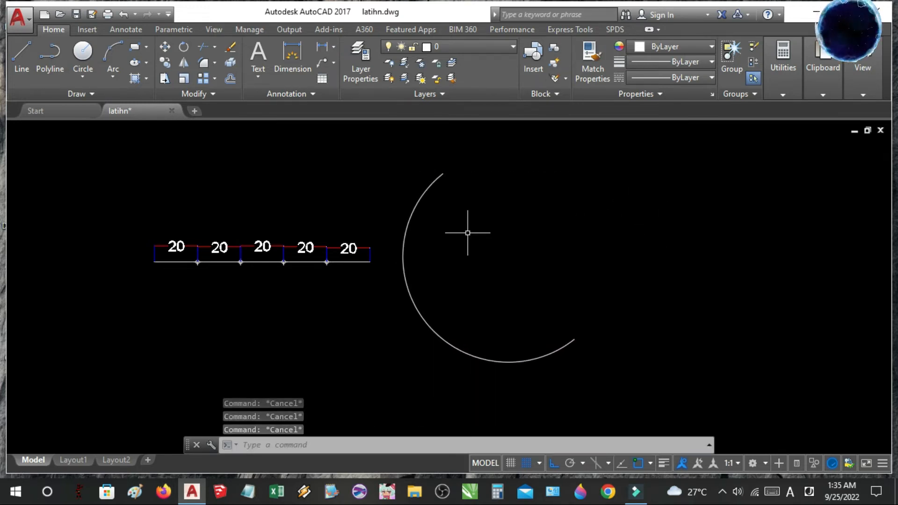
Divide the arc into 4 equal segments with the Divide command.
{"action": "left_click", "coordinate": [421, 195]}
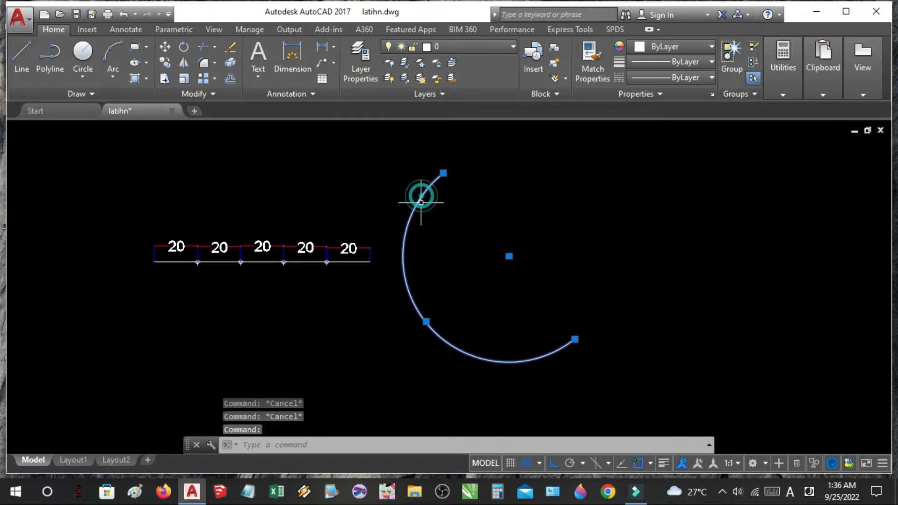
{"action": "left_click", "coordinate": [92, 95]}
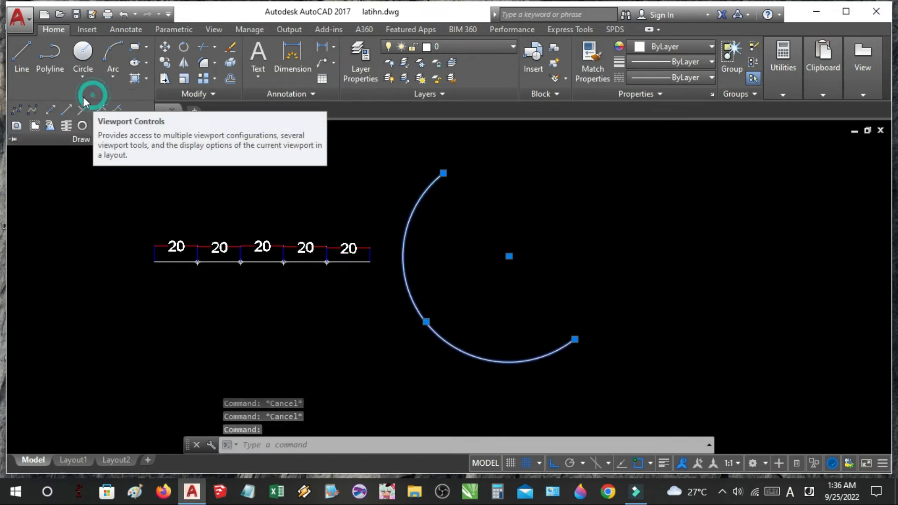
{"action": "left_click", "coordinate": [105, 113]}
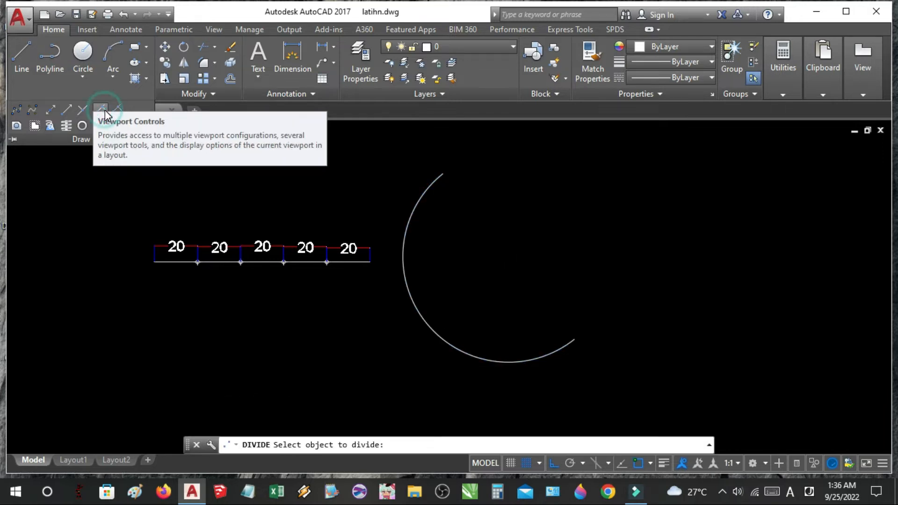
{"action": "left_click", "coordinate": [411, 218]}
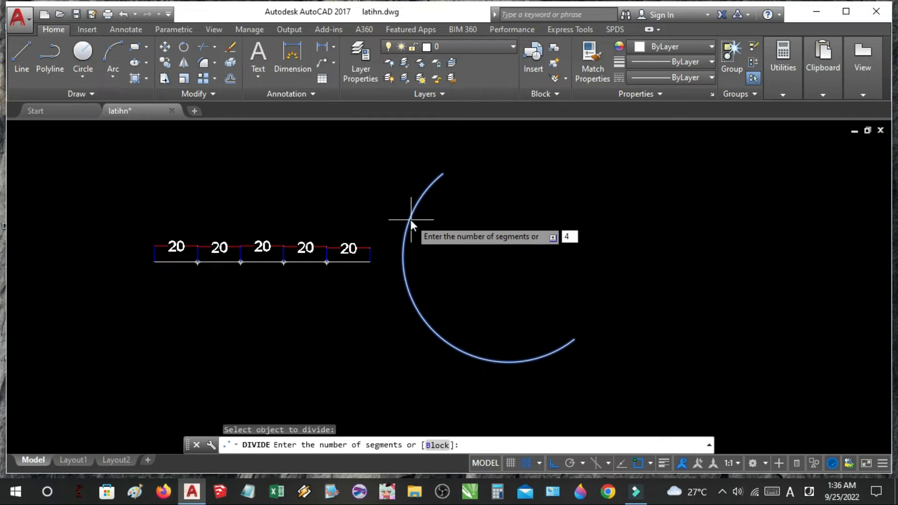
{"action": "key", "text": "Return"}
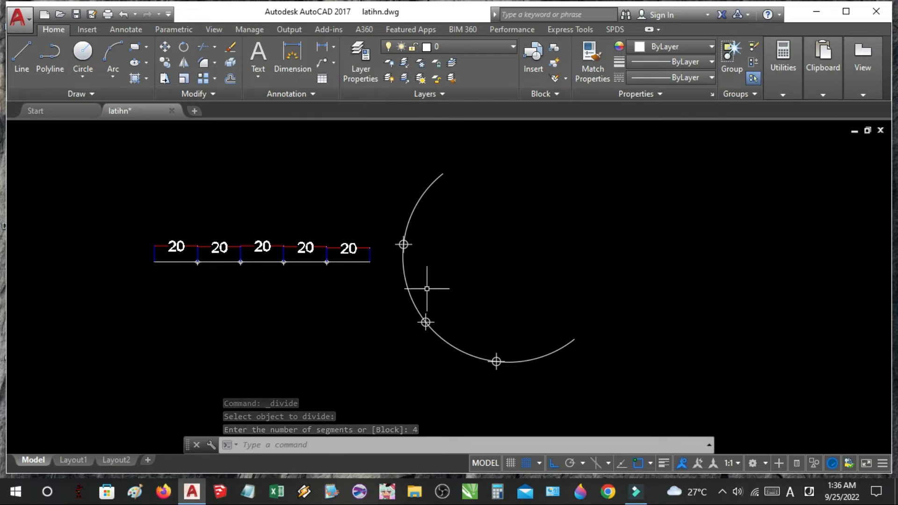
Draw a circle in the empty area to the right of the divided arc.
{"action": "scroll", "coordinate": [323, 295], "scroll_direction": "down", "scroll_amount": 2}
{"action": "scroll", "coordinate": [602, 244], "scroll_direction": "up", "scroll_amount": 5}
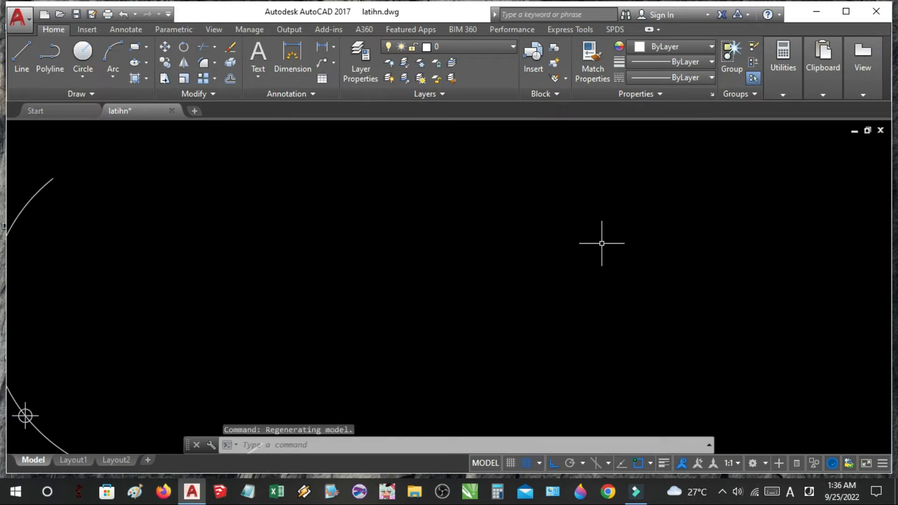
{"action": "left_click", "coordinate": [412, 279]}
{"action": "key", "text": "Escape"}
{"action": "key", "text": "Escape"}
{"action": "key", "text": "Escape"}
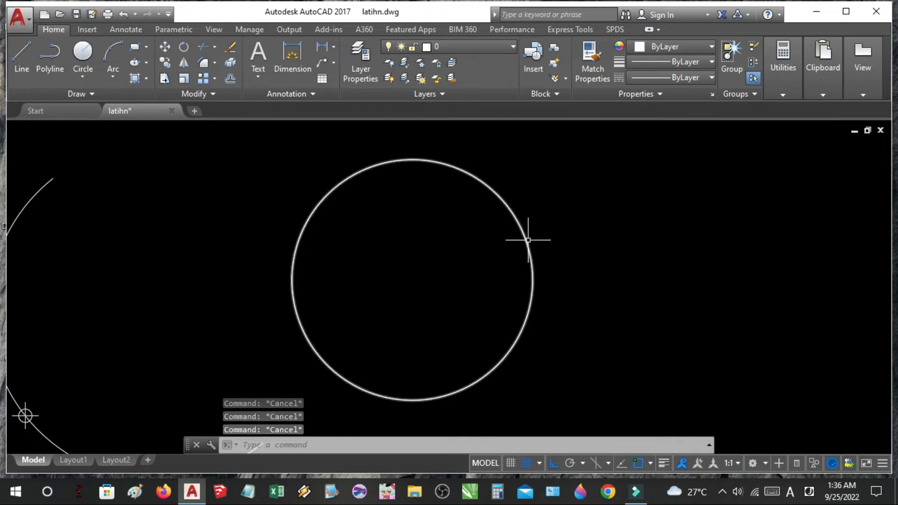
Divide the circle into 8 equal segments with the Divide command.
{"action": "left_click", "coordinate": [88, 95]}
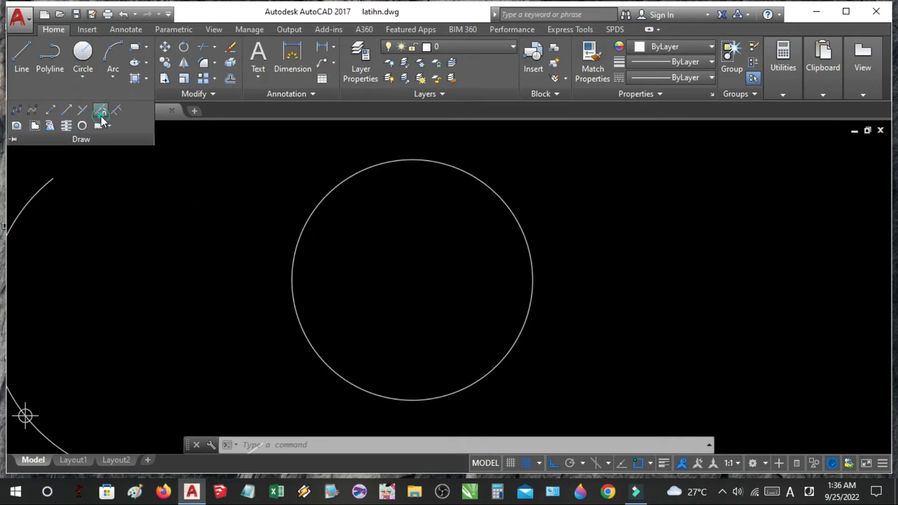
{"action": "left_click", "coordinate": [100, 112]}
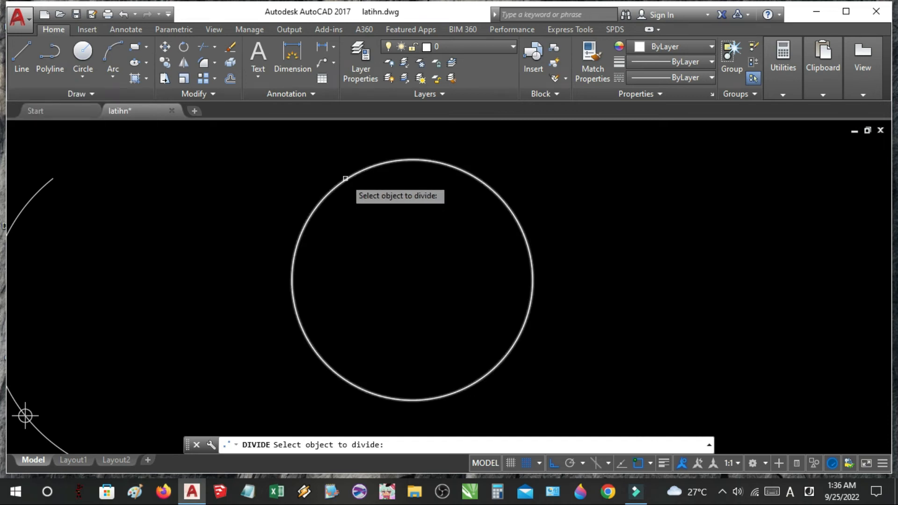
{"action": "left_click", "coordinate": [345, 178]}
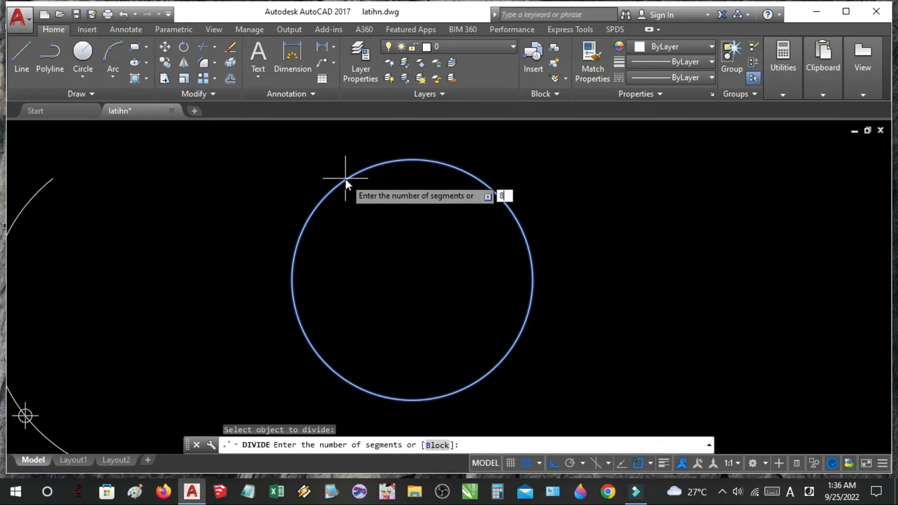
{"action": "type", "text": "8"}
{"action": "key", "text": "Return"}
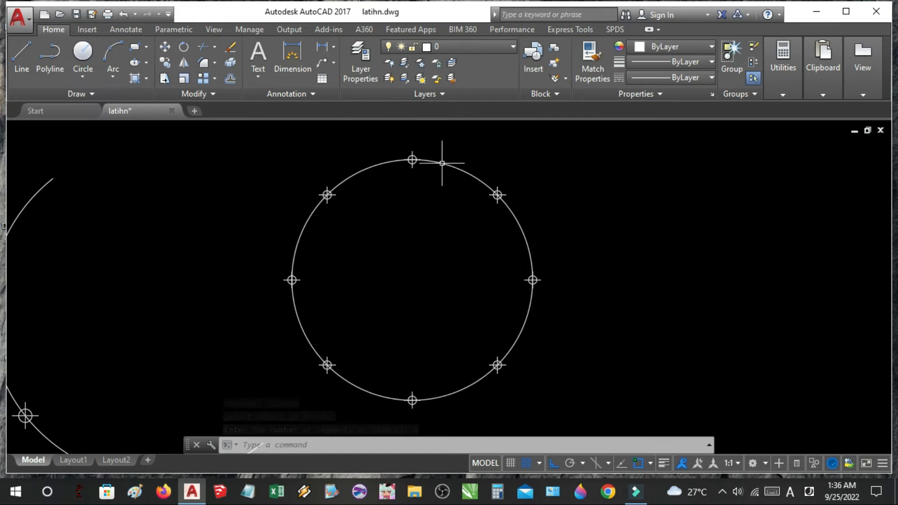
{"action": "key", "text": "Escape"}
{"action": "key", "text": "Escape"}
{"action": "key", "text": "Escape"}
Draw a horizontal line 120 units long in an empty area away from the divided objects.
{"action": "scroll", "coordinate": [538, 295], "scroll_direction": "down", "scroll_amount": 4}
{"action": "scroll", "coordinate": [243, 304], "scroll_direction": "up", "scroll_amount": 4}
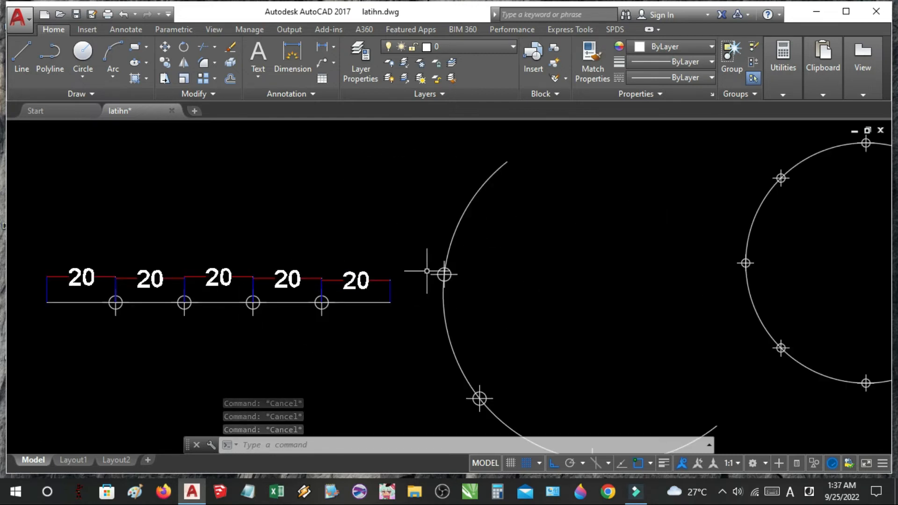
{"action": "scroll", "coordinate": [433, 271], "scroll_direction": "down", "scroll_amount": 2}
{"action": "scroll", "coordinate": [269, 287], "scroll_direction": "up", "scroll_amount": 2}
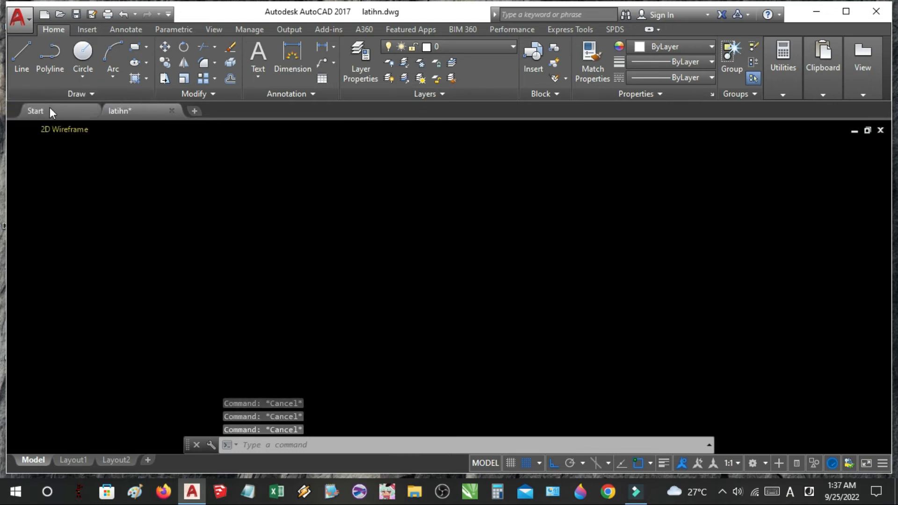
{"action": "left_click", "coordinate": [16, 65]}
{"action": "left_click", "coordinate": [174, 228]}
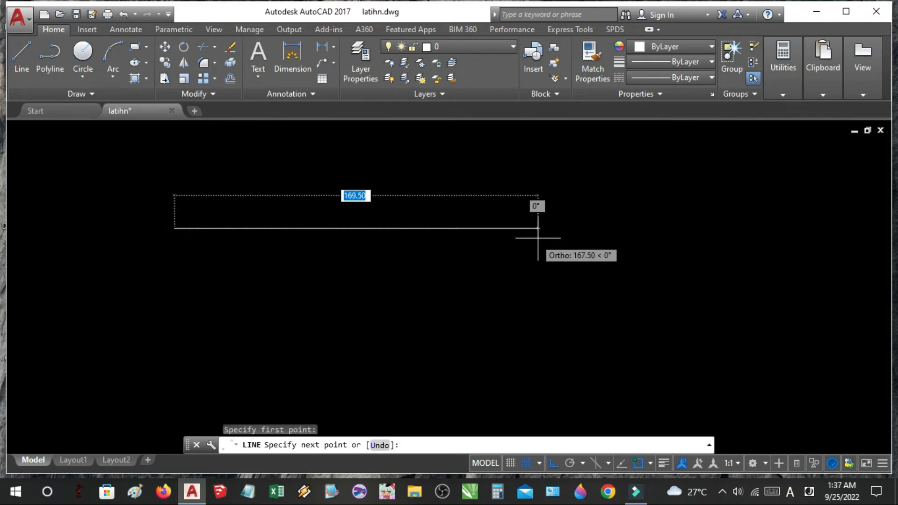
{"action": "type", "text": "12"}
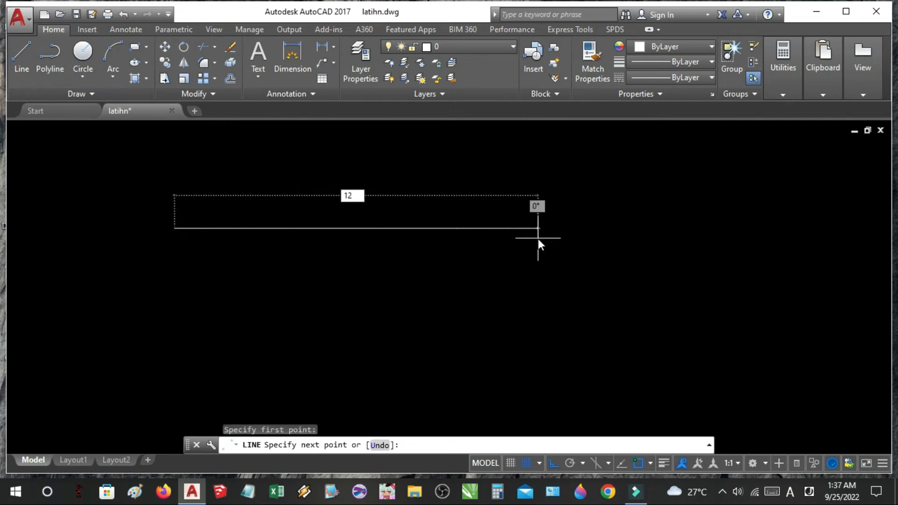
{"action": "key", "text": "Return"}
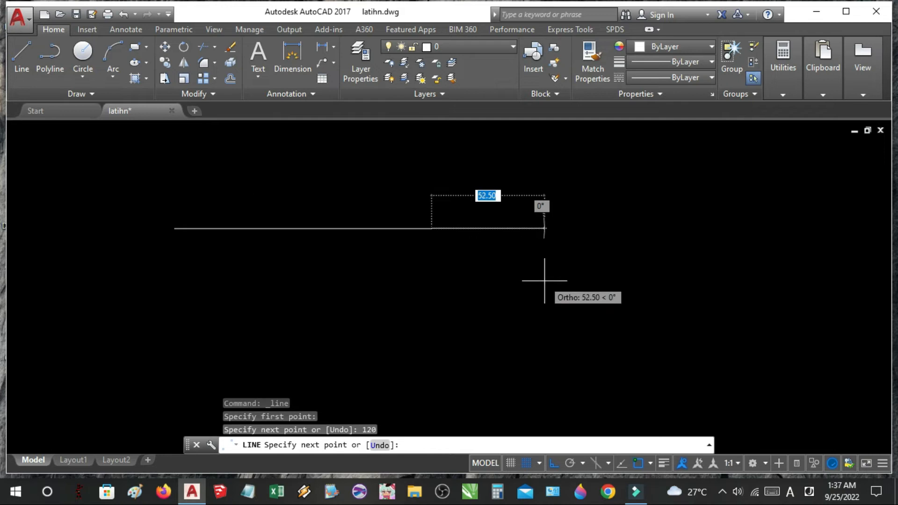
{"action": "key", "text": "Escape"}
{"action": "scroll", "coordinate": [148, 200], "scroll_direction": "up", "scroll_amount": 2}
{"action": "key", "text": "Escape"}
{"action": "key", "text": "Escape"}
{"action": "key", "text": "Escape"}
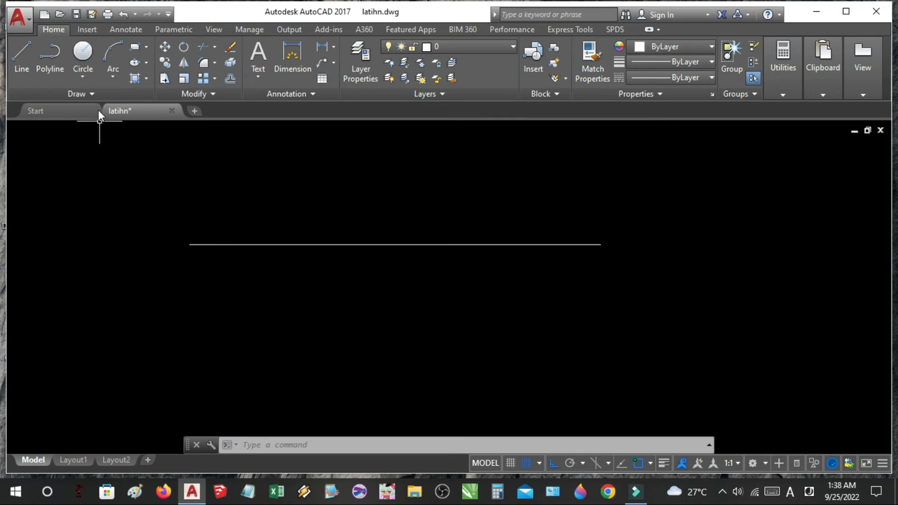
Place points along the 120-unit line at 30-unit intervals with the Measure command.
{"action": "left_click", "coordinate": [94, 94]}
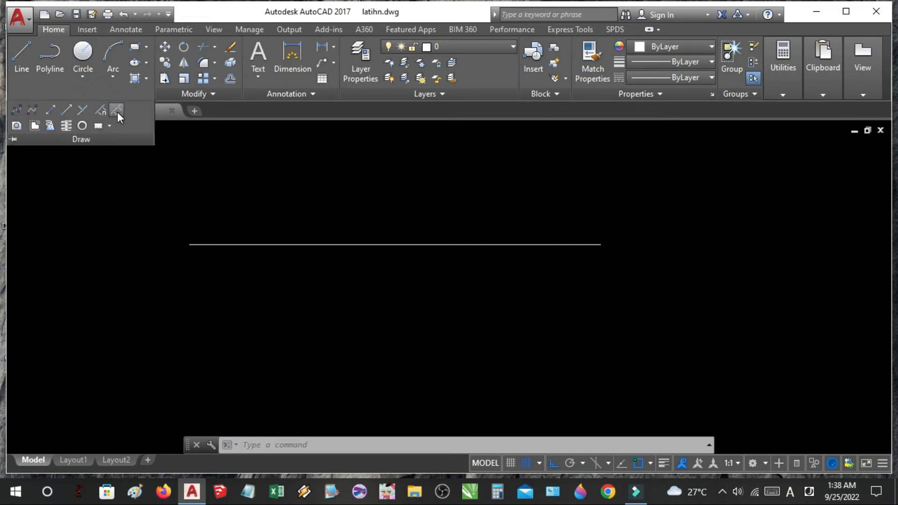
{"action": "left_click", "coordinate": [117, 112]}
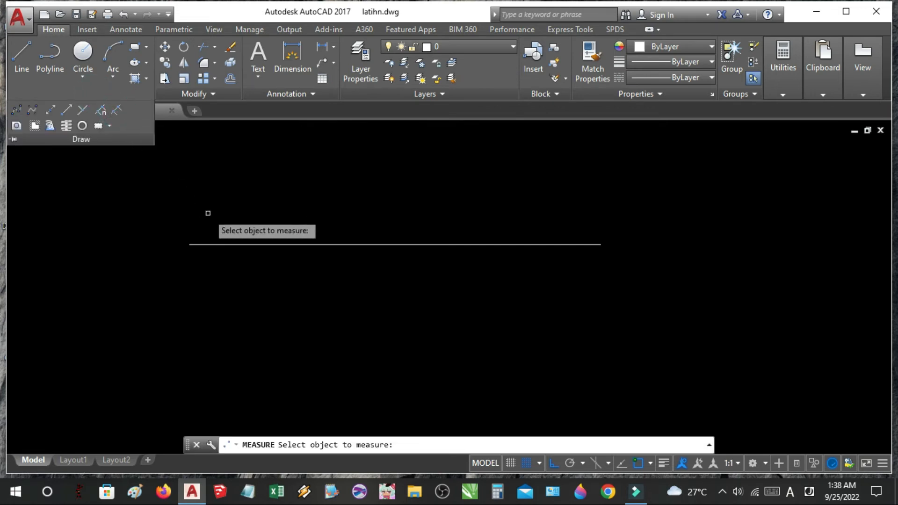
{"action": "left_click", "coordinate": [238, 244]}
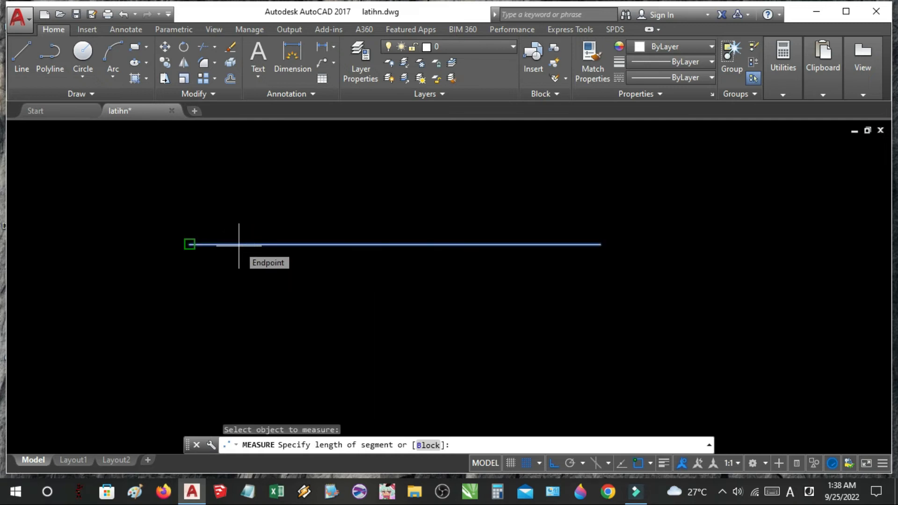
{"action": "key", "text": "Return"}
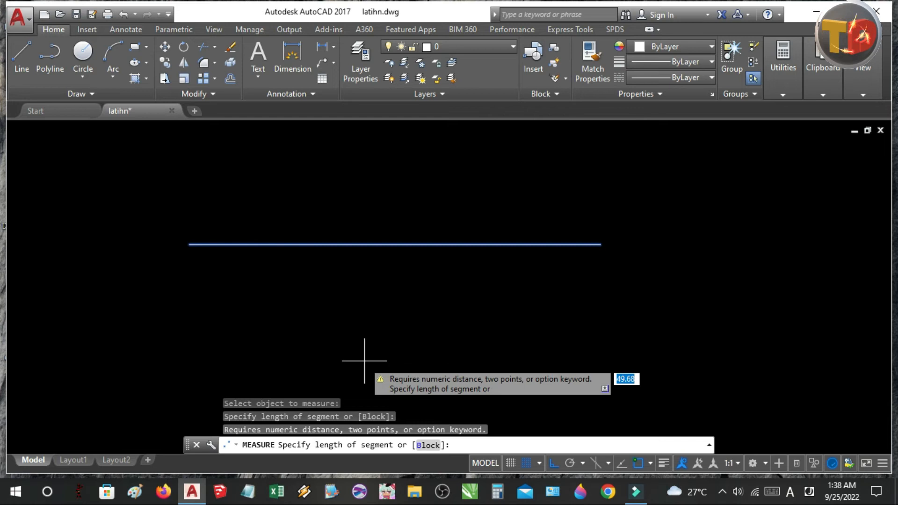
{"action": "type", "text": "30"}
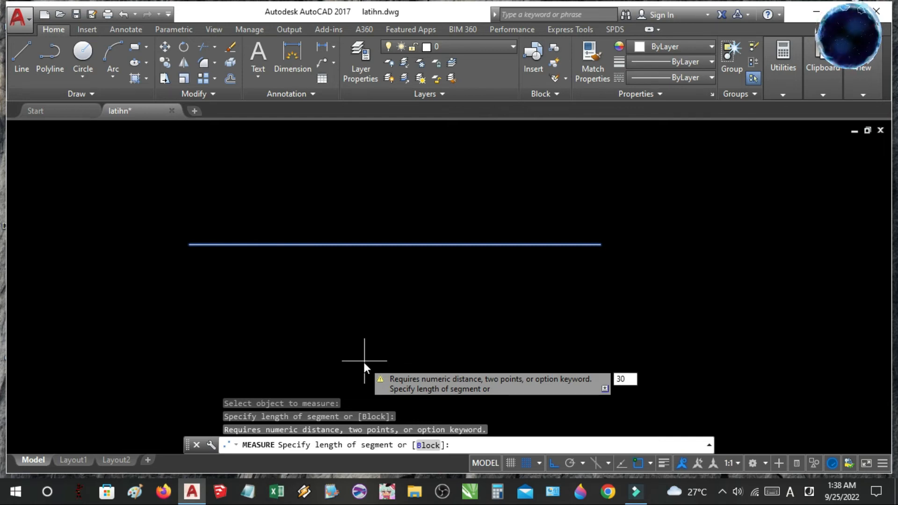
{"action": "key", "text": "Return"}
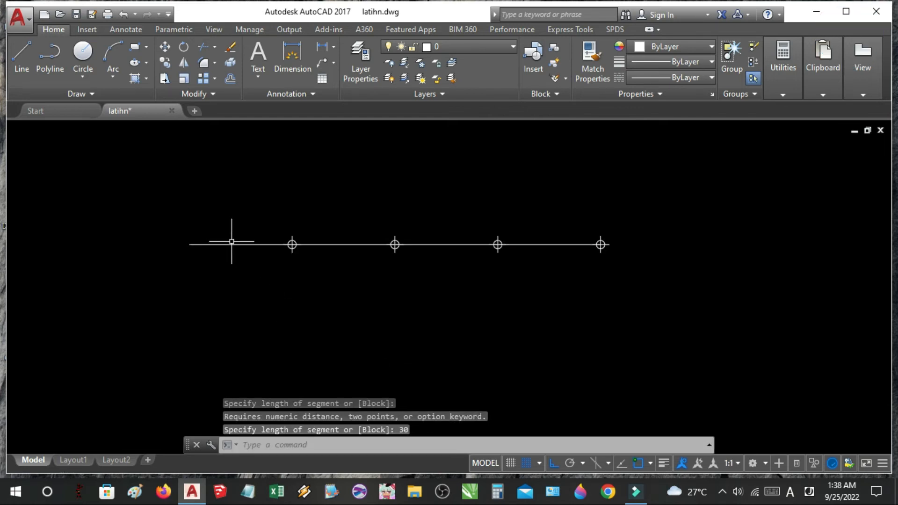
Dimension the first two segments from the left end of the measured line, placing the dimensions above it.
{"action": "scroll", "coordinate": [232, 242], "scroll_direction": "up", "scroll_amount": 2}
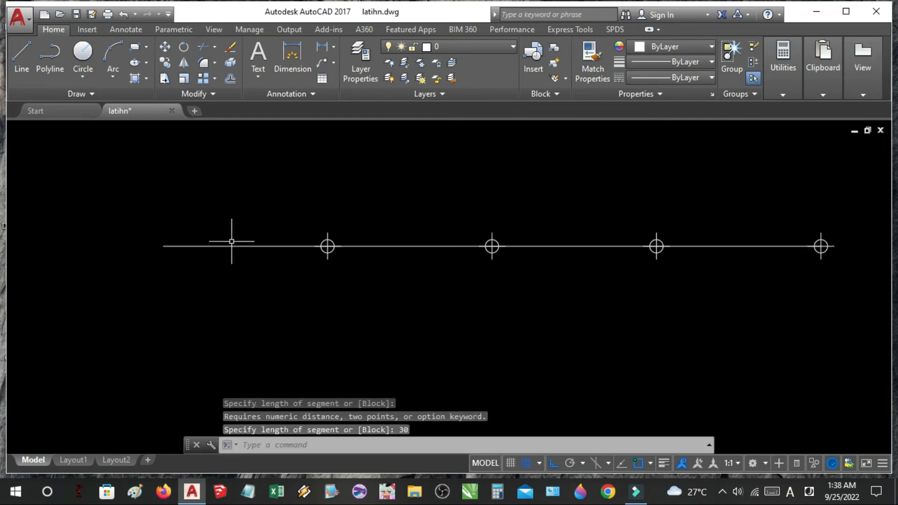
{"action": "left_click", "coordinate": [286, 63]}
{"action": "left_click", "coordinate": [164, 246]}
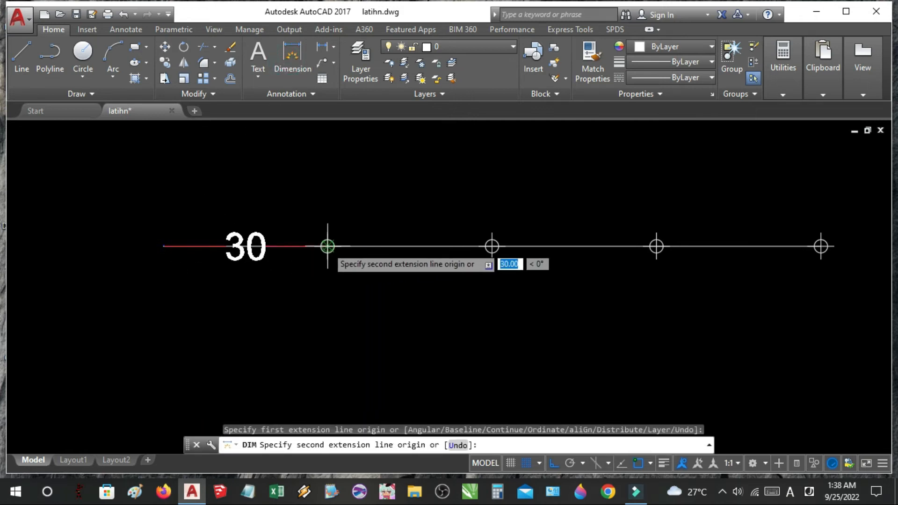
{"action": "left_click", "coordinate": [328, 246]}
{"action": "left_click", "coordinate": [318, 207]}
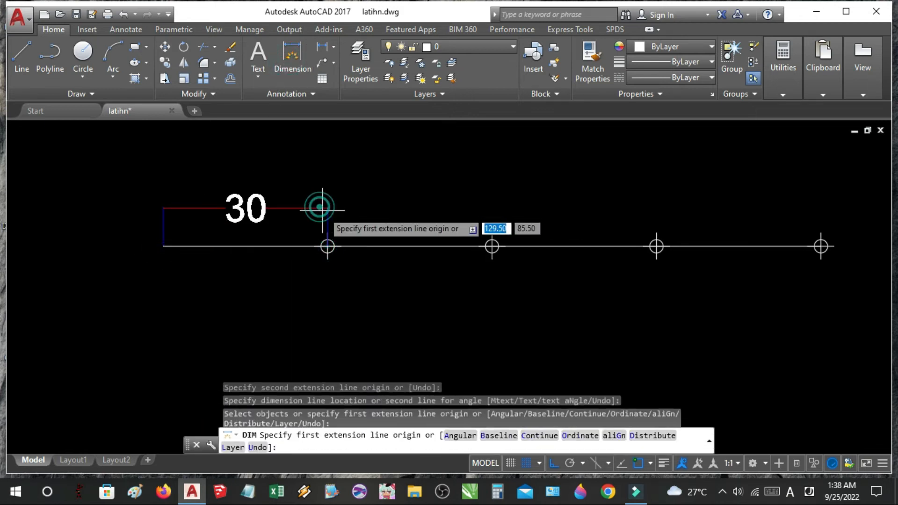
{"action": "left_click", "coordinate": [327, 246]}
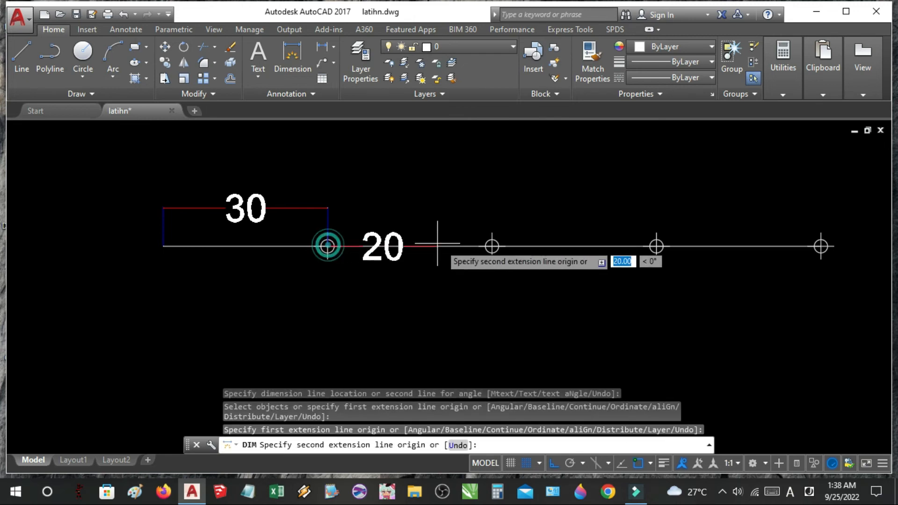
{"action": "left_click", "coordinate": [491, 246]}
{"action": "left_click", "coordinate": [492, 208]}
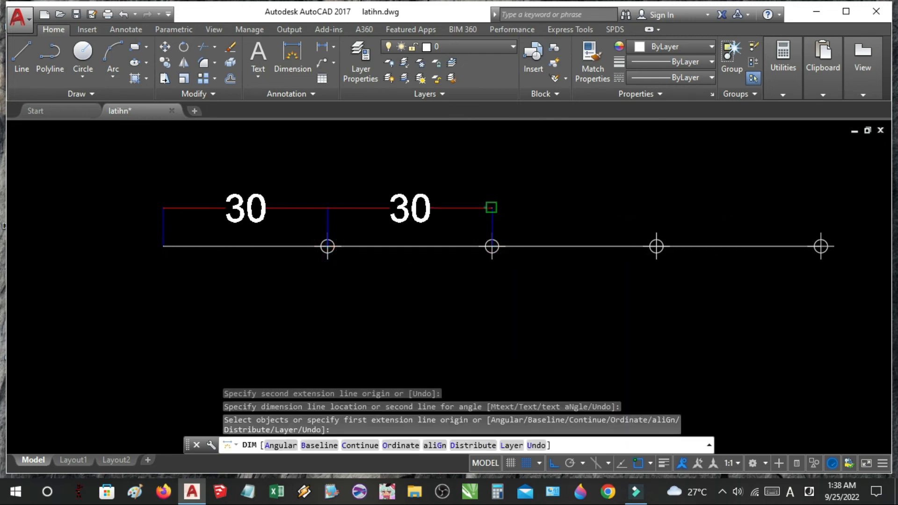
Dimension the remaining two segments up to the right end of the measured line, level with the existing dimensions above it.
{"action": "left_click", "coordinate": [492, 246]}
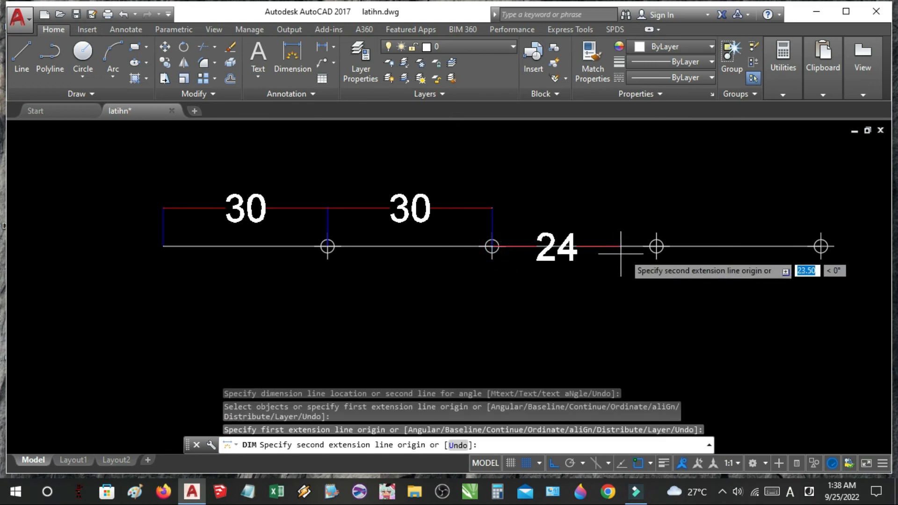
{"action": "left_click", "coordinate": [657, 246]}
{"action": "left_click", "coordinate": [655, 206]}
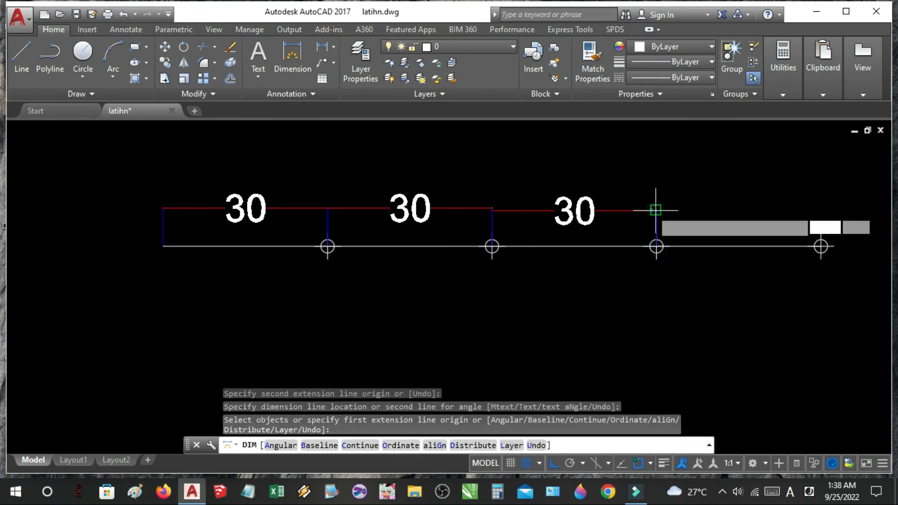
{"action": "scroll", "coordinate": [379, 228], "scroll_direction": "down", "scroll_amount": 2}
{"action": "scroll", "coordinate": [632, 203], "scroll_direction": "up", "scroll_amount": 5}
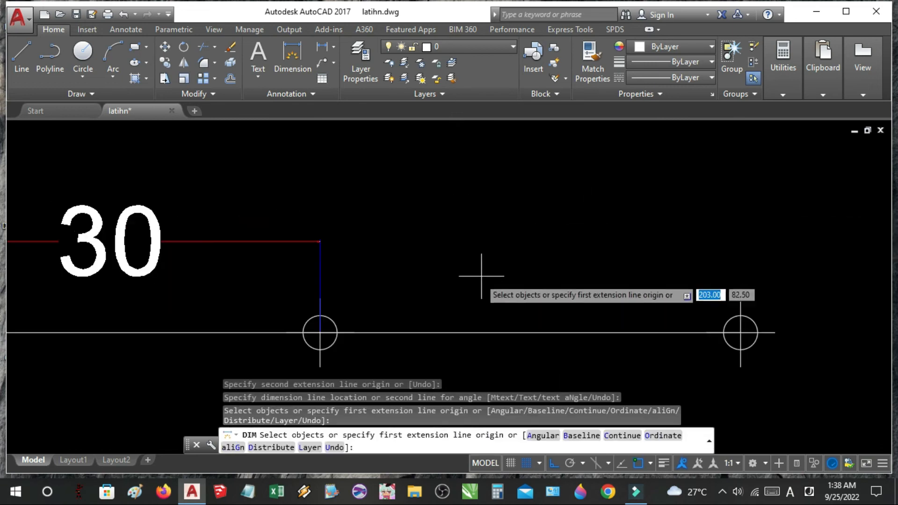
{"action": "left_click", "coordinate": [320, 332]}
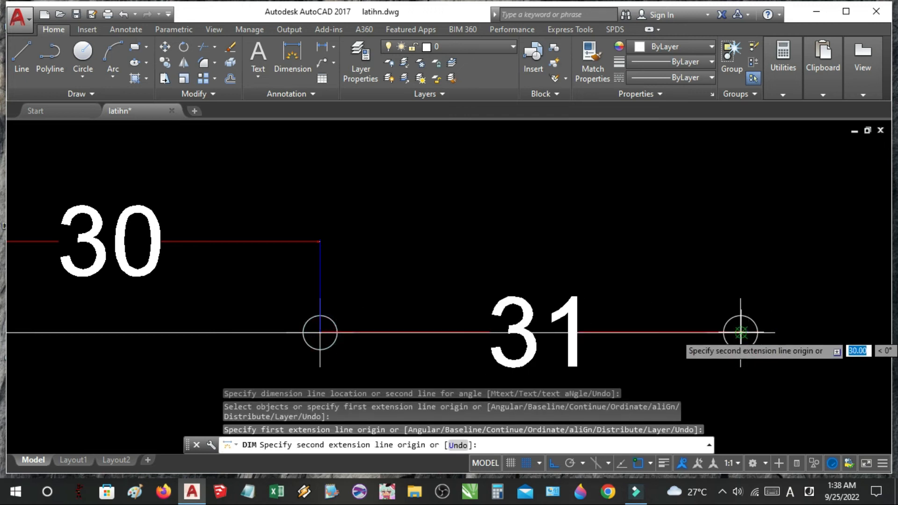
{"action": "left_click", "coordinate": [741, 332]}
{"action": "left_click", "coordinate": [741, 241]}
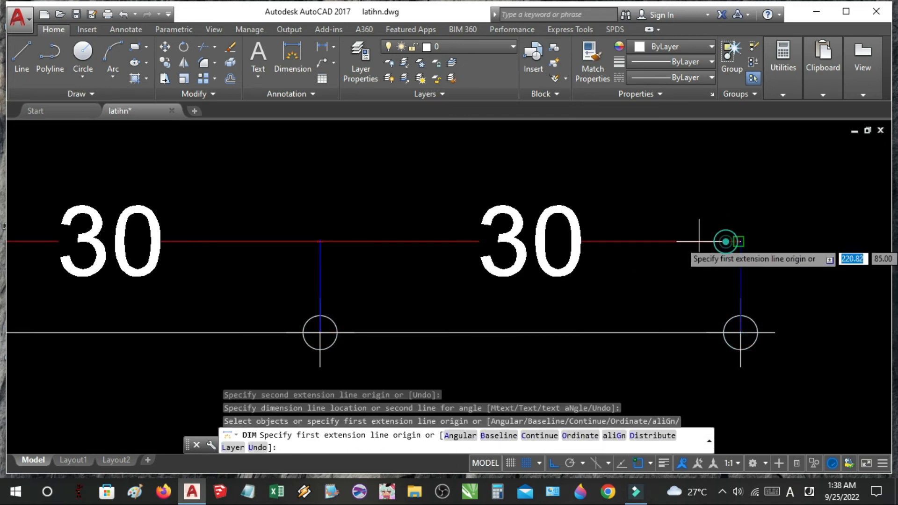
{"action": "scroll", "coordinate": [678, 251], "scroll_direction": "down", "scroll_amount": 2}
{"action": "scroll", "coordinate": [677, 250], "scroll_direction": "down", "scroll_amount": 5}
{"action": "scroll", "coordinate": [697, 291], "scroll_direction": "up", "scroll_amount": 2}
{"action": "key", "text": "Escape"}
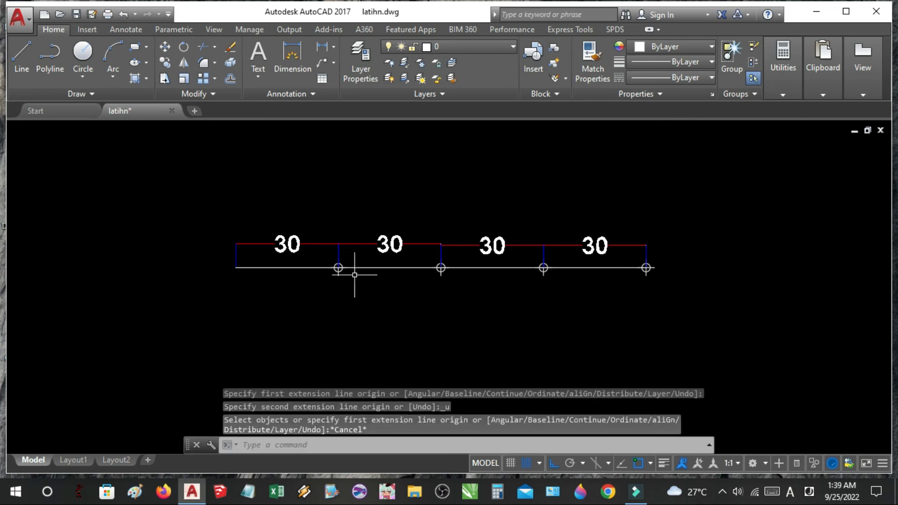
Clear the dimensions and the measured points from the line, keeping only the line itself.
{"action": "scroll", "coordinate": [357, 271], "scroll_direction": "up", "scroll_amount": 2}
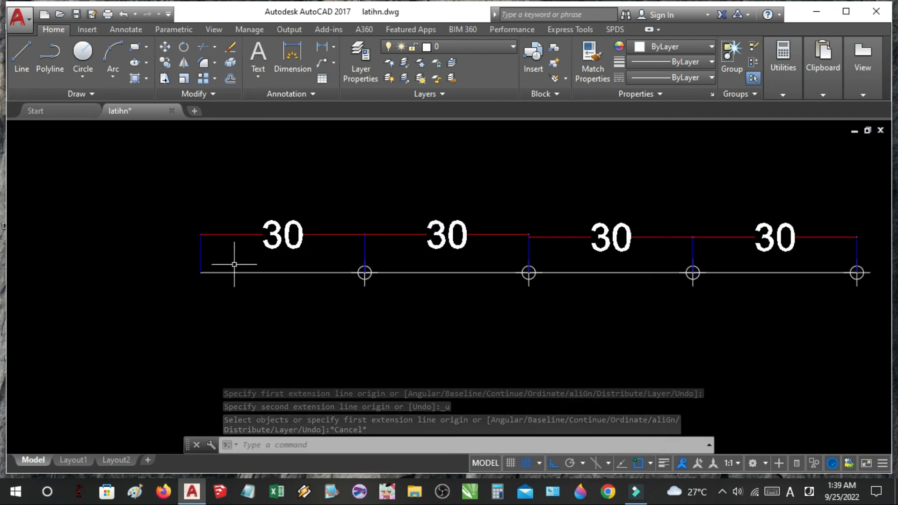
{"action": "scroll", "coordinate": [234, 265], "scroll_direction": "down", "scroll_amount": 2}
{"action": "left_click", "coordinate": [258, 264]}
{"action": "scroll", "coordinate": [258, 257], "scroll_direction": "up", "scroll_amount": 4}
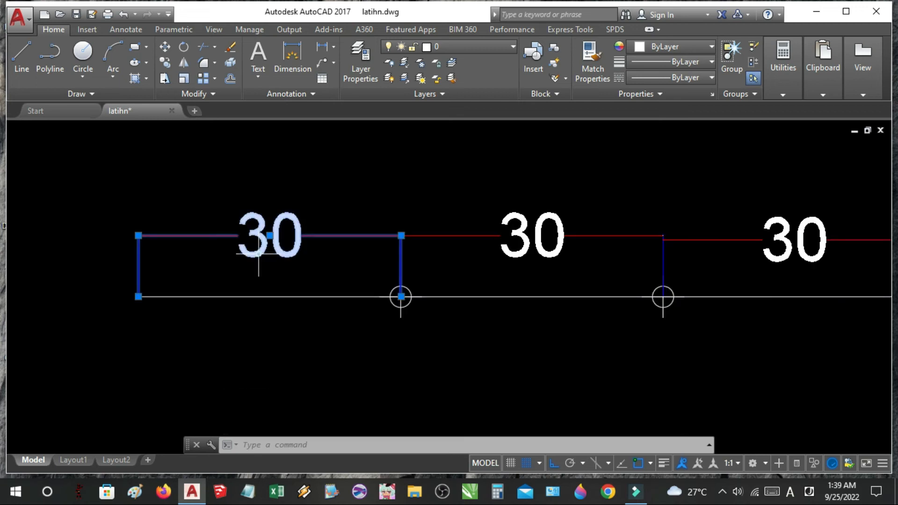
{"action": "key", "text": "Delete"}
{"action": "scroll", "coordinate": [330, 267], "scroll_direction": "down", "scroll_amount": 2}
{"action": "left_click", "coordinate": [450, 252]}
{"action": "key", "text": "Delete"}
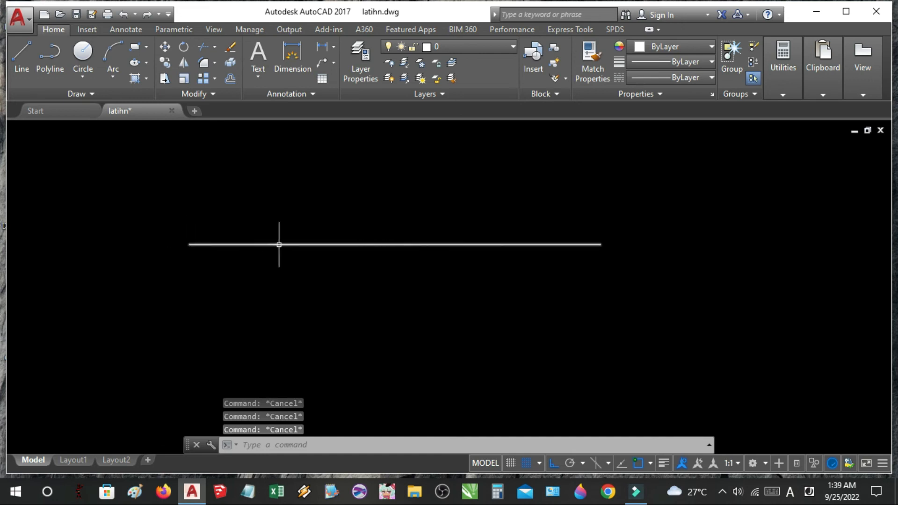
Place points along the 120-unit line at 20-unit intervals with the Measure command.
{"action": "left_click", "coordinate": [94, 96]}
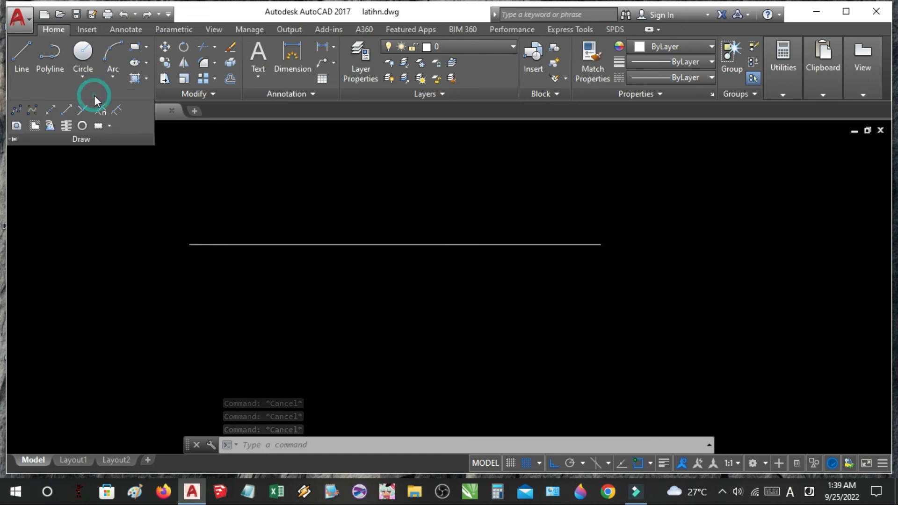
{"action": "left_click", "coordinate": [115, 111]}
{"action": "left_click", "coordinate": [204, 243]}
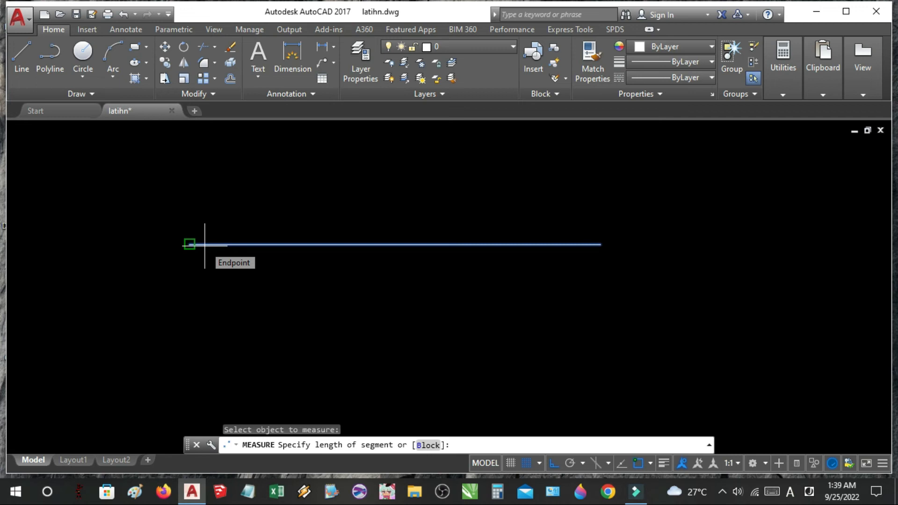
{"action": "type", "text": "2"}
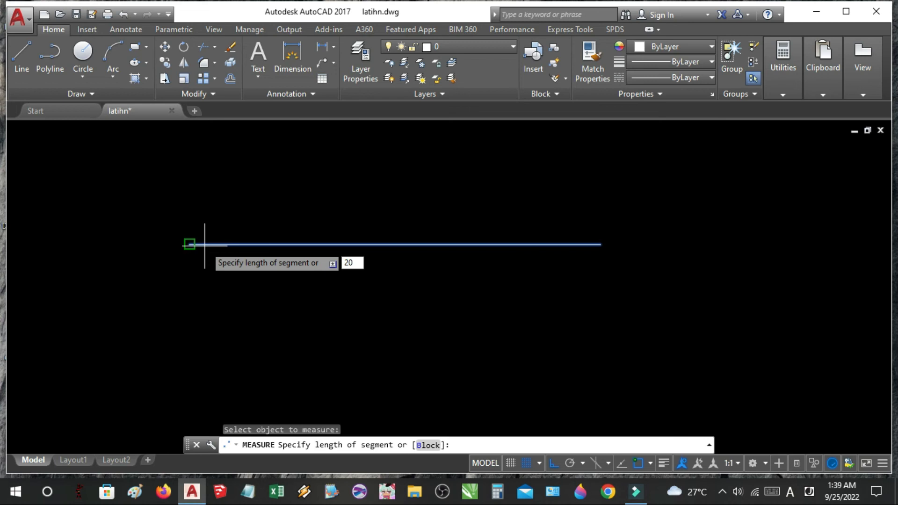
{"action": "type", "text": "0"}
{"action": "key", "text": "Return"}
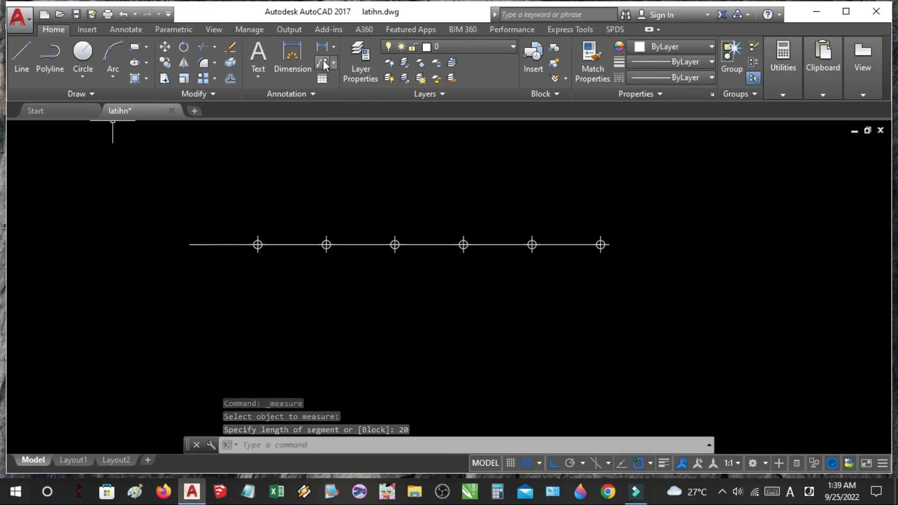
Dimension the first three segments from the left end of the measured line, placing the dimensions in a row above it.
{"action": "left_click", "coordinate": [294, 58]}
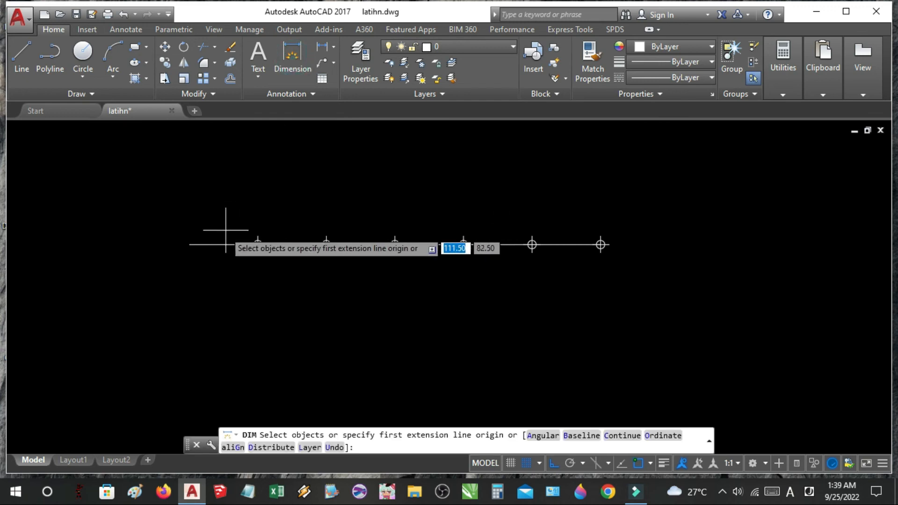
{"action": "left_click", "coordinate": [190, 243]}
{"action": "left_click", "coordinate": [258, 244]}
{"action": "left_click", "coordinate": [250, 209]}
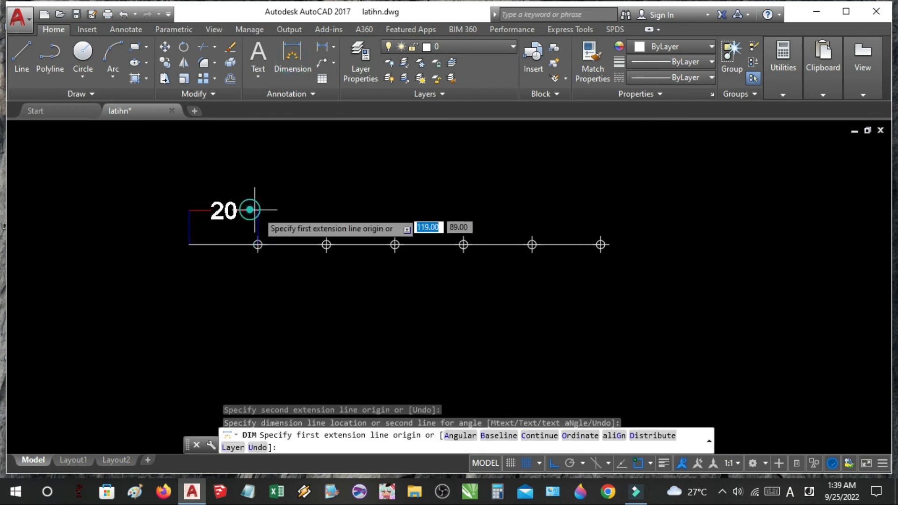
{"action": "left_click", "coordinate": [258, 243]}
{"action": "left_click", "coordinate": [326, 244]}
{"action": "left_click", "coordinate": [327, 209]}
{"action": "left_click", "coordinate": [326, 244]}
{"action": "left_click", "coordinate": [395, 243]}
{"action": "left_click", "coordinate": [395, 210]}
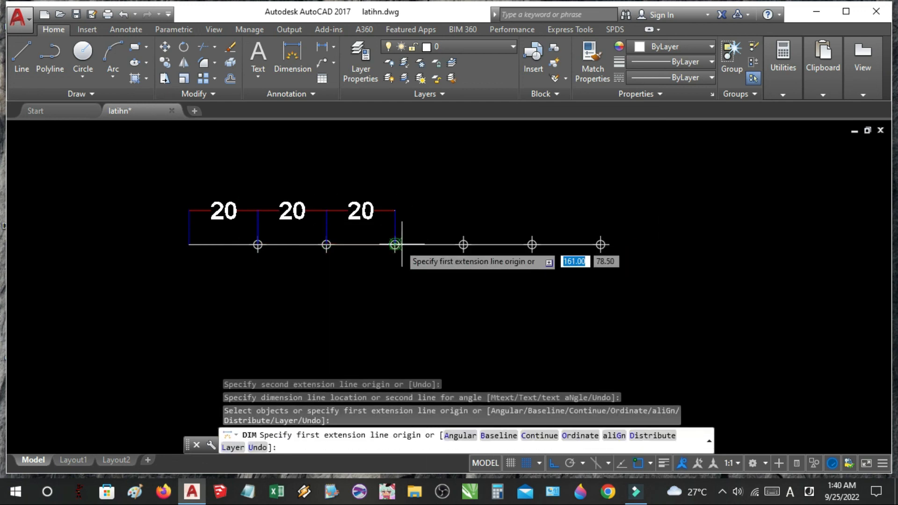
Dimension the remaining three segments up to the last point on the measured line, roughly level with the existing dimensions above it.
{"action": "left_click", "coordinate": [394, 245]}
{"action": "left_click", "coordinate": [463, 244]}
{"action": "left_click", "coordinate": [463, 210]}
{"action": "left_click", "coordinate": [463, 244]}
{"action": "left_click", "coordinate": [532, 244]}
{"action": "left_click", "coordinate": [532, 212]}
{"action": "left_click", "coordinate": [532, 244]}
{"action": "left_click", "coordinate": [601, 245]}
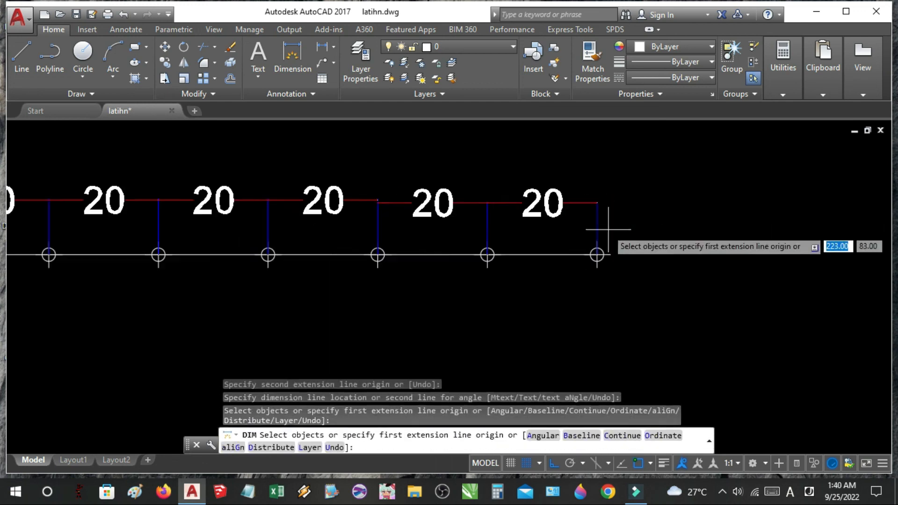
{"action": "key", "text": "Escape"}
{"action": "scroll", "coordinate": [543, 326], "scroll_direction": "down", "scroll_amount": 2}
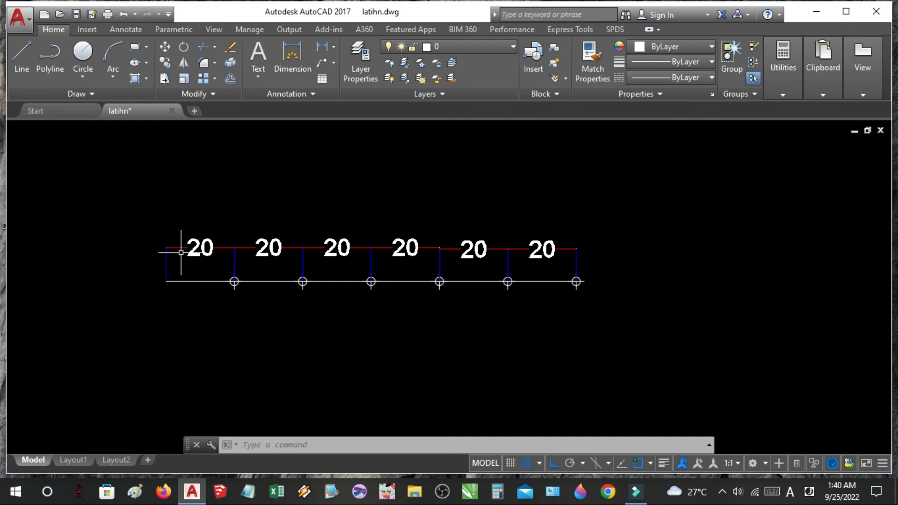
{"action": "left_click", "coordinate": [93, 93]}
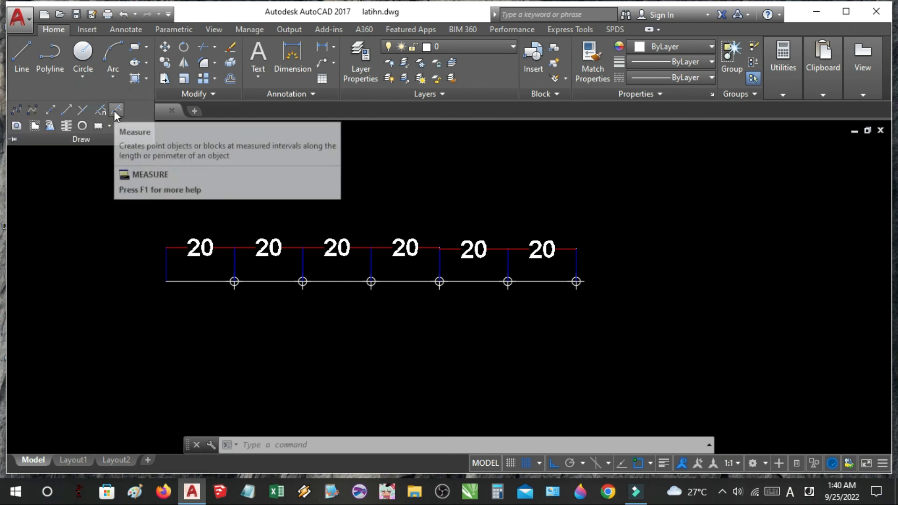
{"action": "key", "text": "Escape"}
{"action": "key", "text": "Escape"}
{"action": "key", "text": "Escape"}
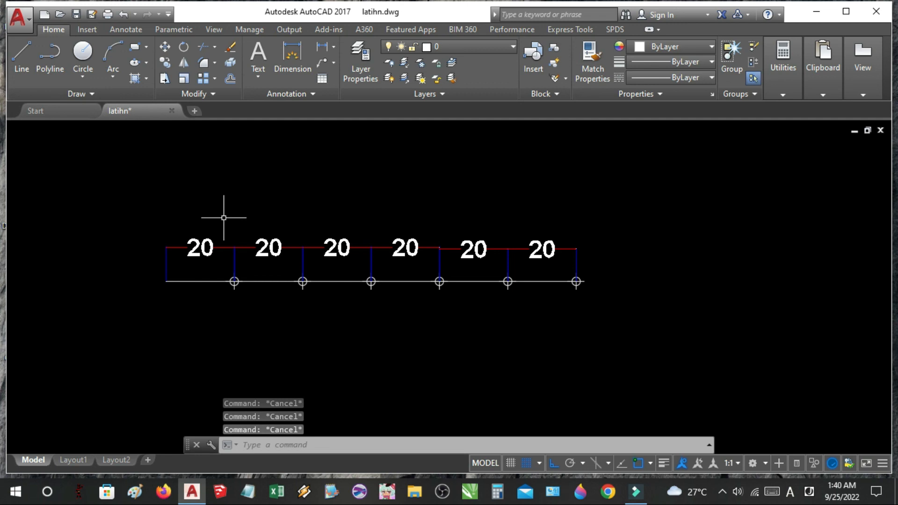